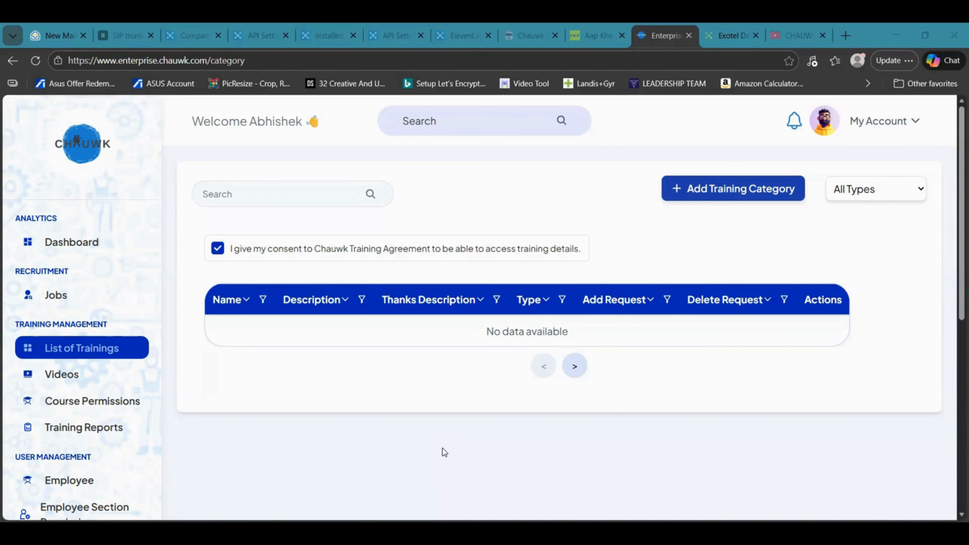
left_click(857, 190)
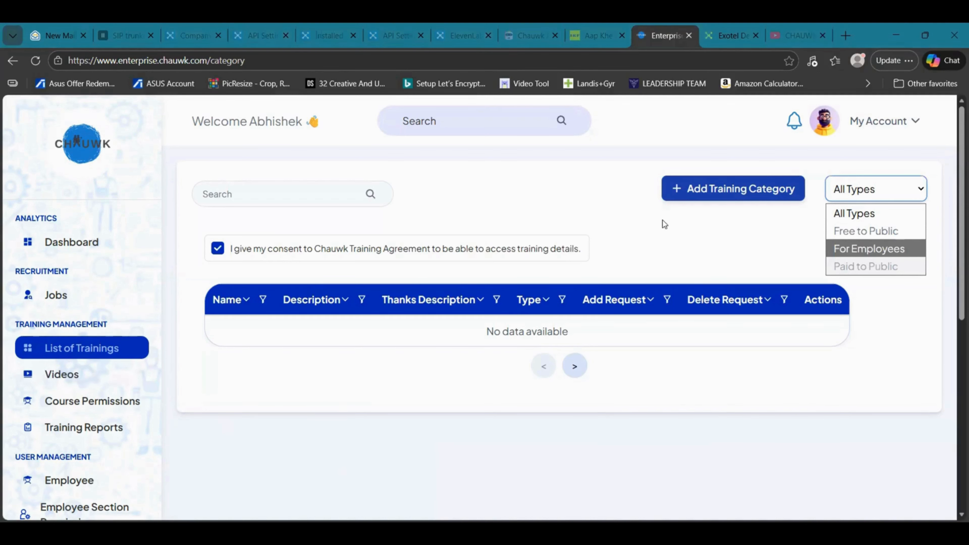
left_click(889, 122)
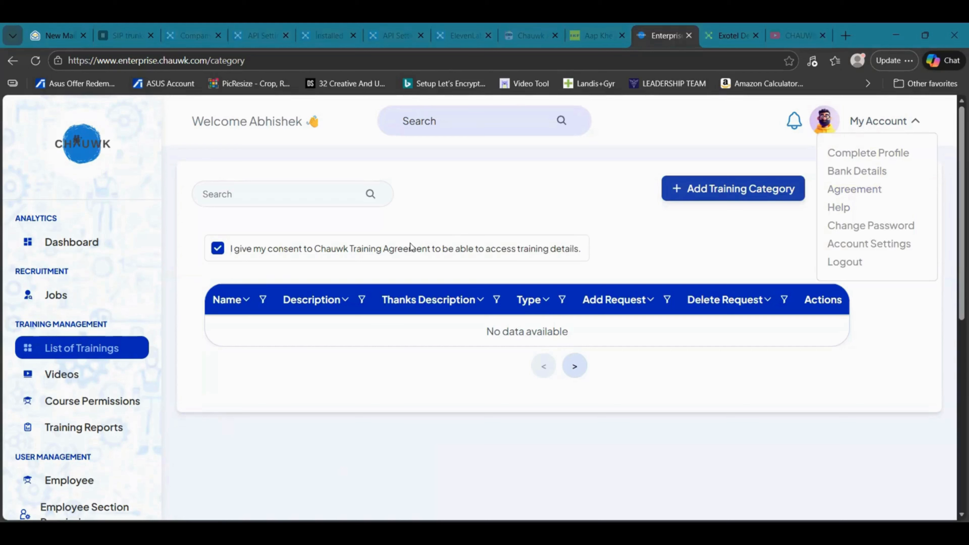
left_click(235, 404)
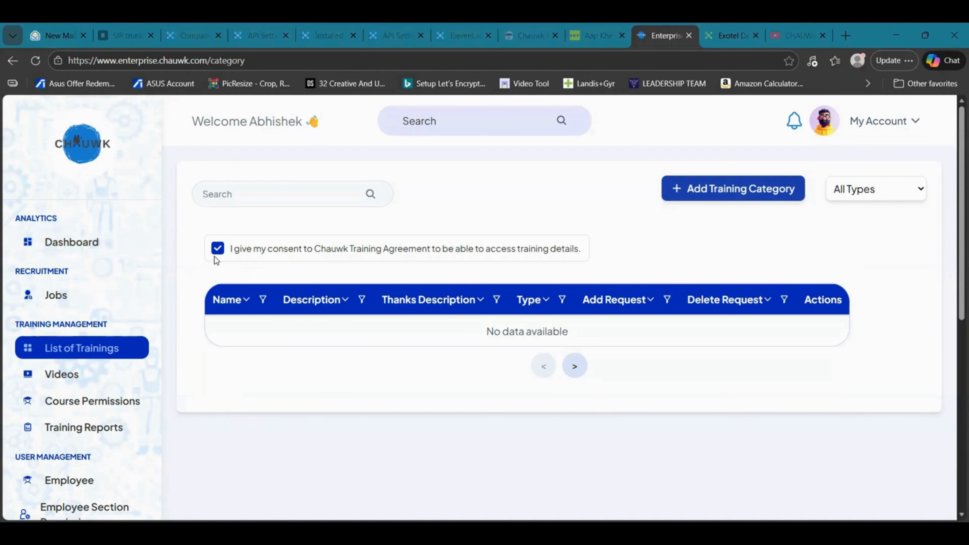
- Start a new training category named "Test 2" with type For Employees and description "As a DEMO training"
left_click(743, 197)
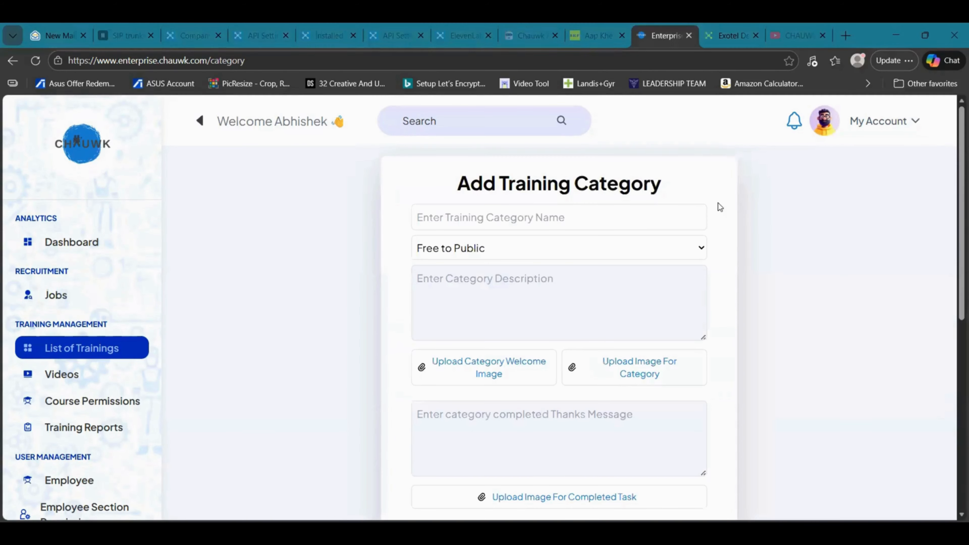
left_click(552, 223)
type("Test 2")
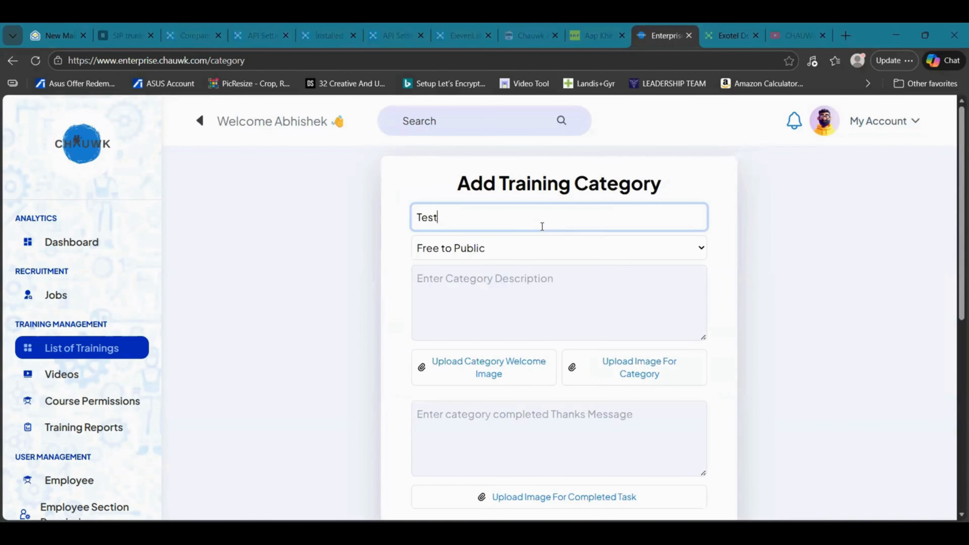
left_click(502, 255)
left_click(462, 308)
left_click(465, 278)
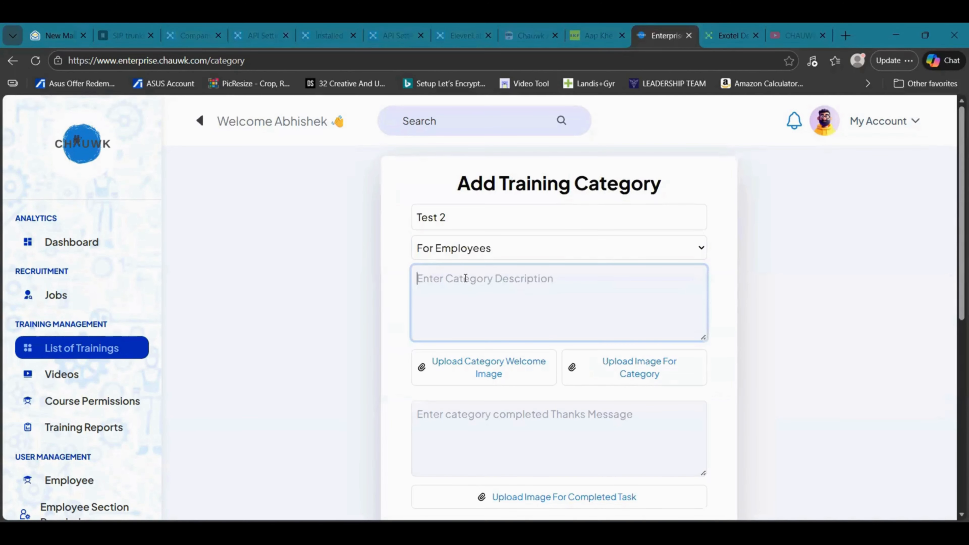
type("As")
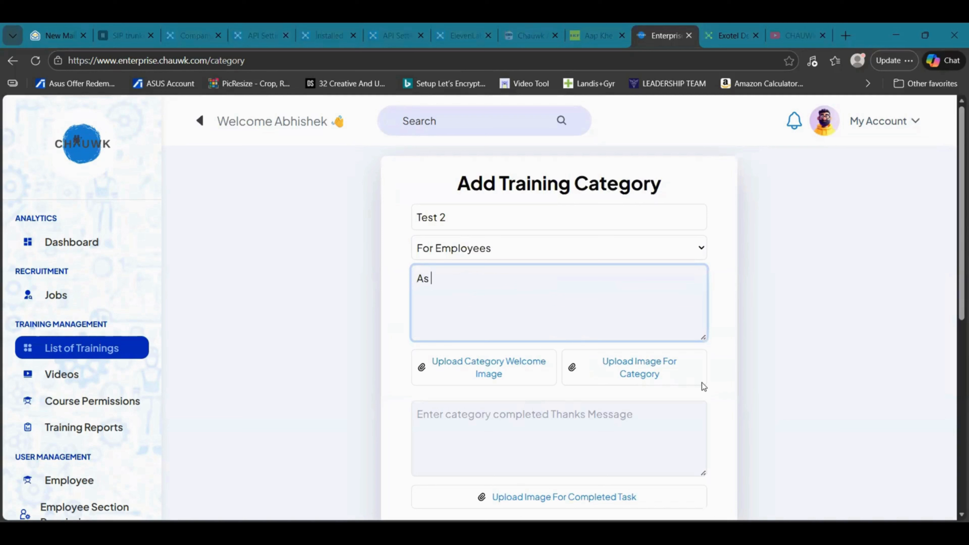
type(" a DEMO training")
- Attach the App ICON picture as both the category welcome image and the category image
left_click(449, 376)
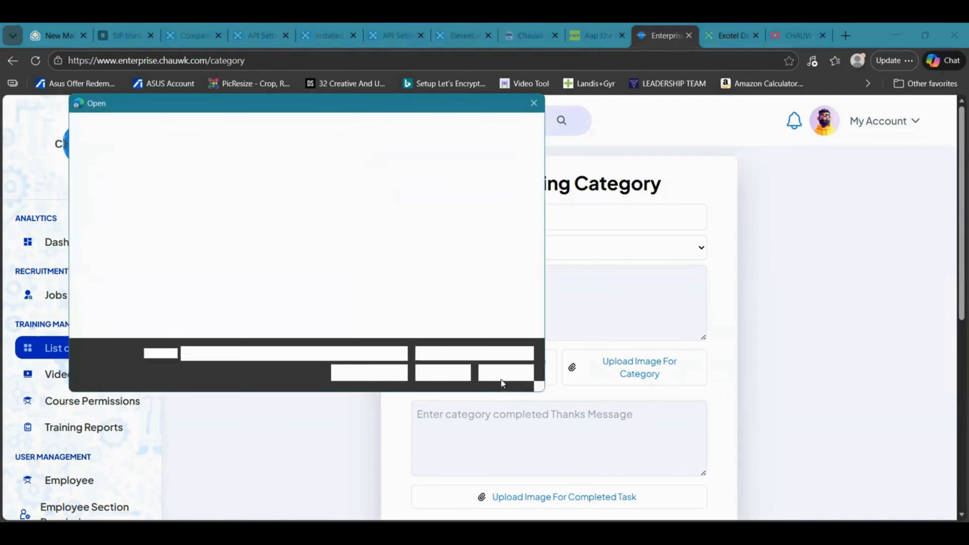
left_click(513, 220)
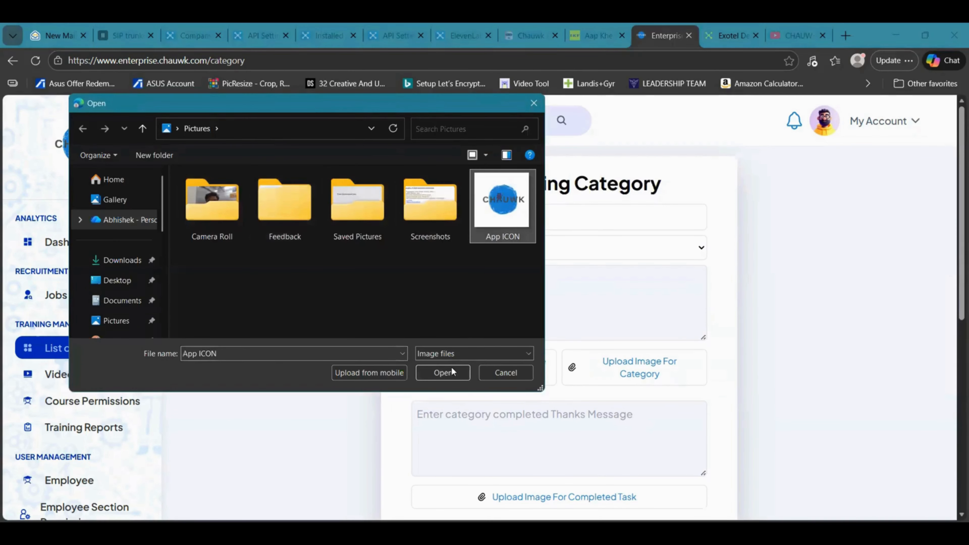
left_click(442, 373)
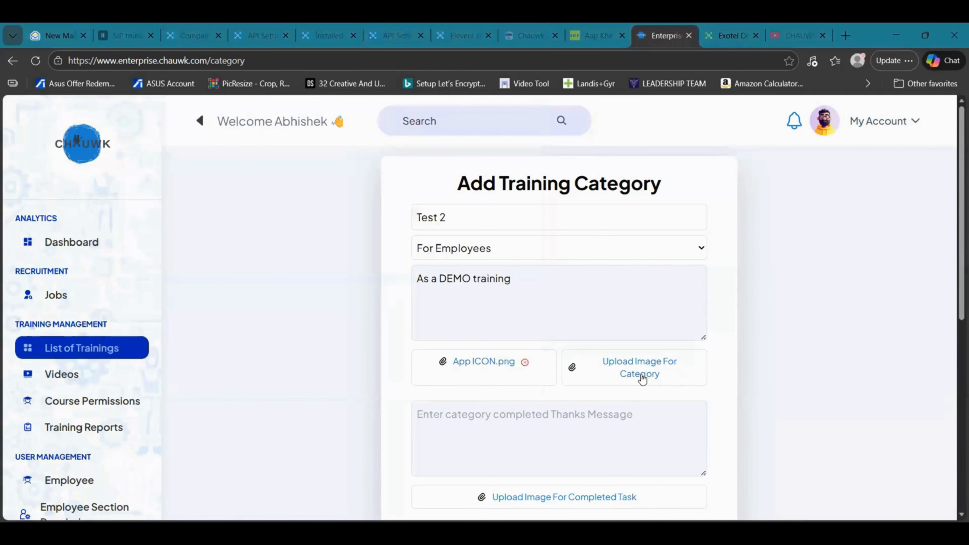
left_click(640, 373)
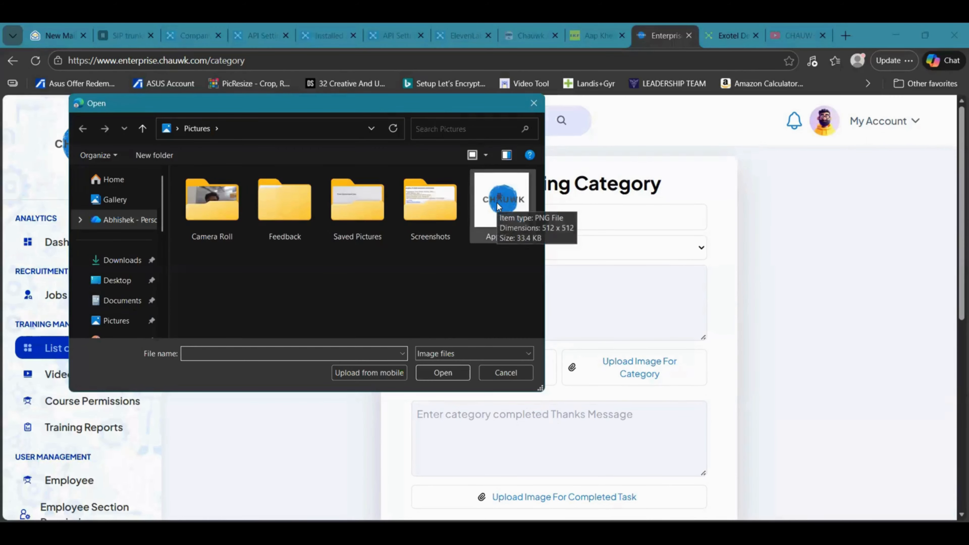
left_click(498, 206)
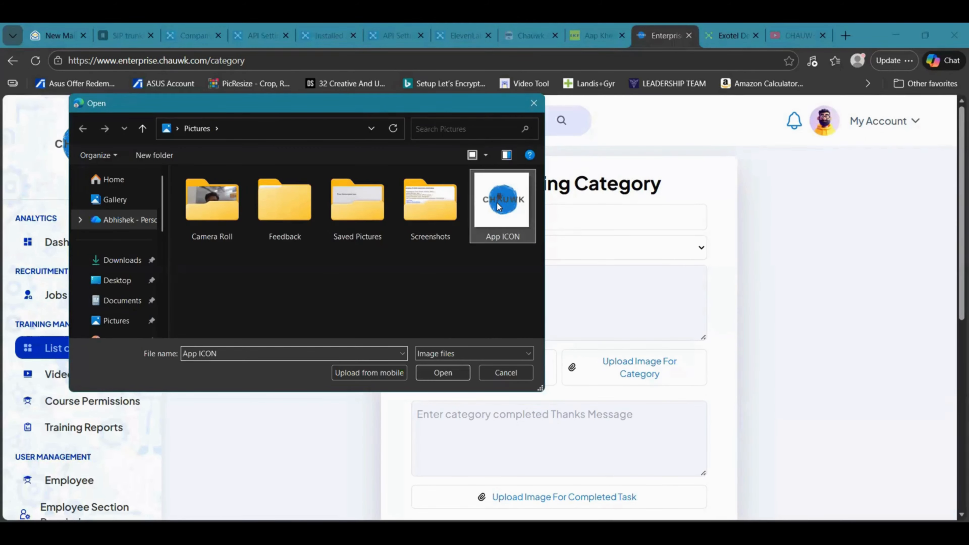
left_click(442, 374)
- Enter "Congratulations!" as the thanks message for completing the category
left_click(468, 408)
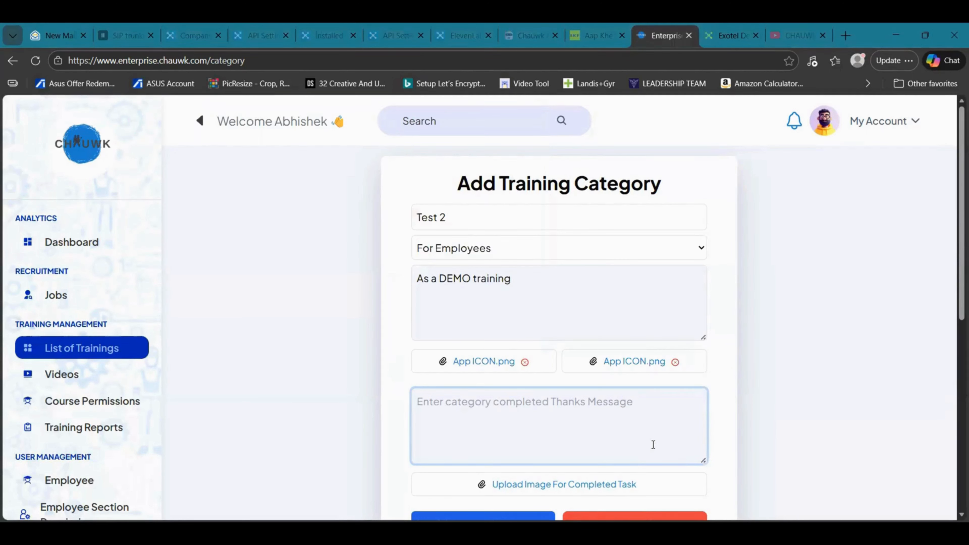
type("Congratu")
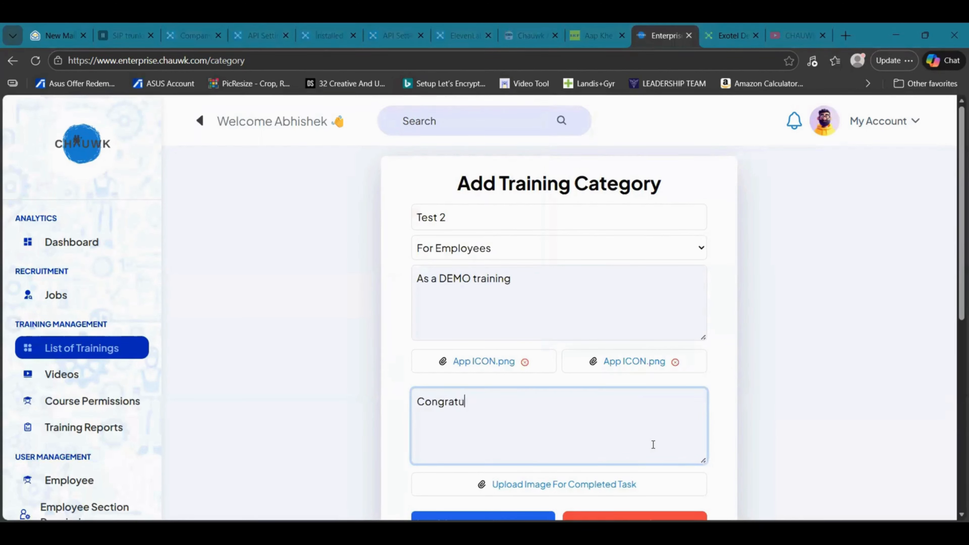
type("lations!")
- Attach the App ICON picture as the completed-task image and send the category for approval
scroll(645, 442, "down", 4)
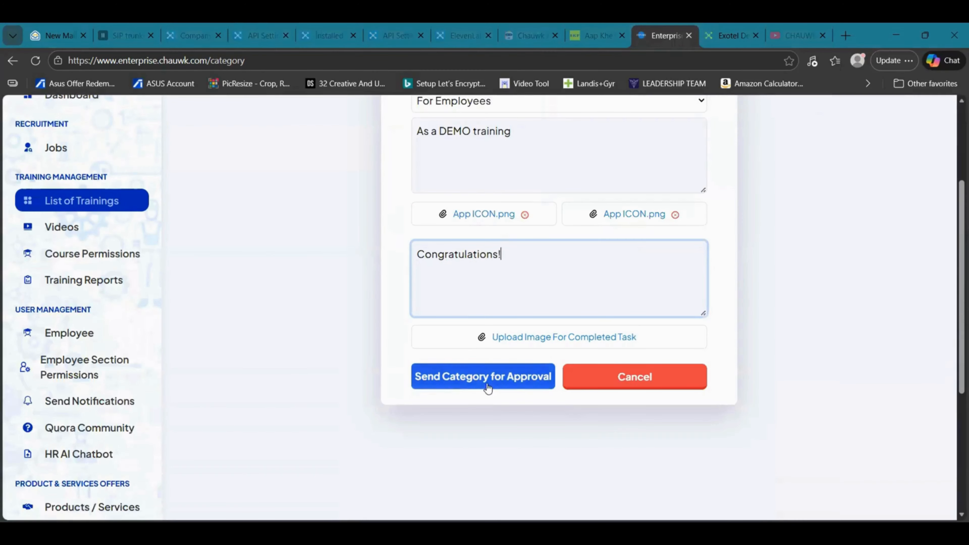
left_click(589, 338)
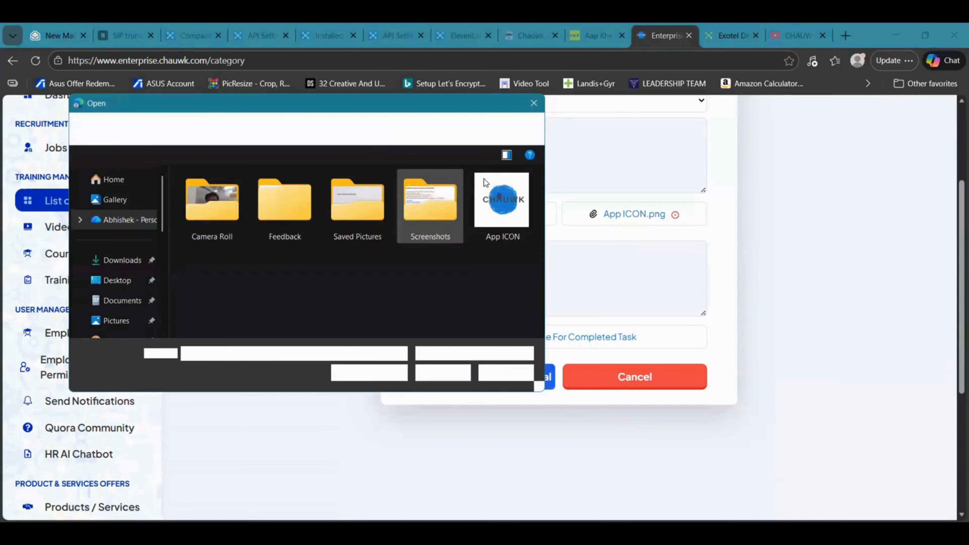
left_click(493, 200)
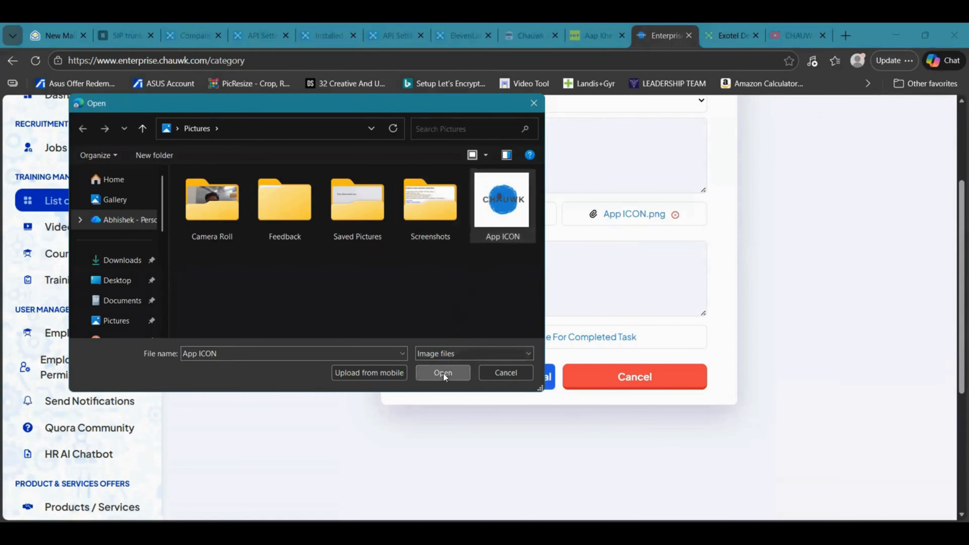
left_click(444, 373)
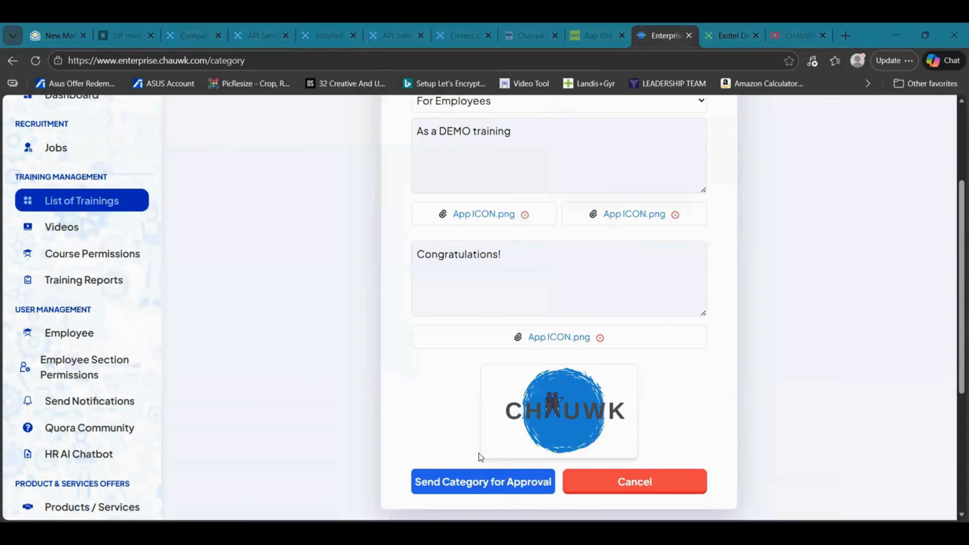
left_click(489, 489)
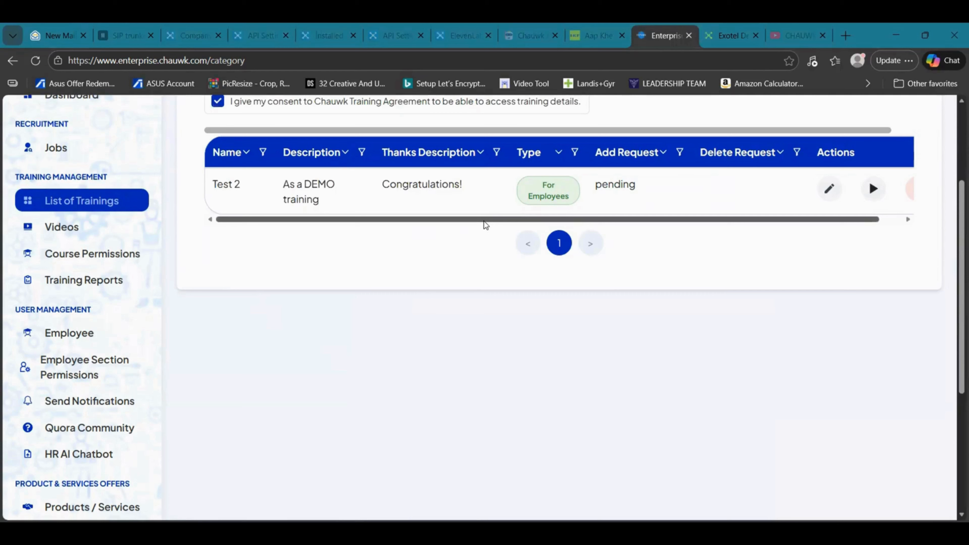
left_click_drag(487, 222, 813, 192)
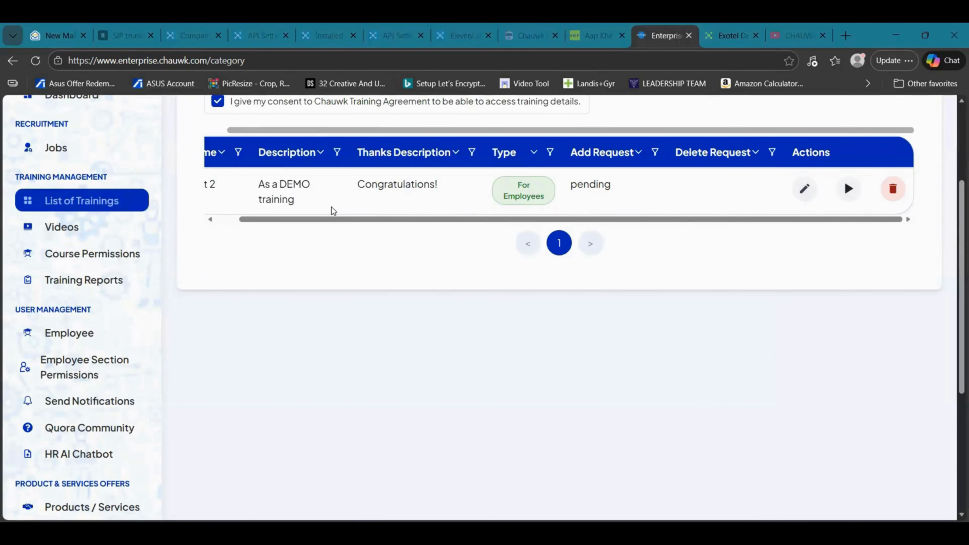
left_click_drag(325, 218, 256, 227)
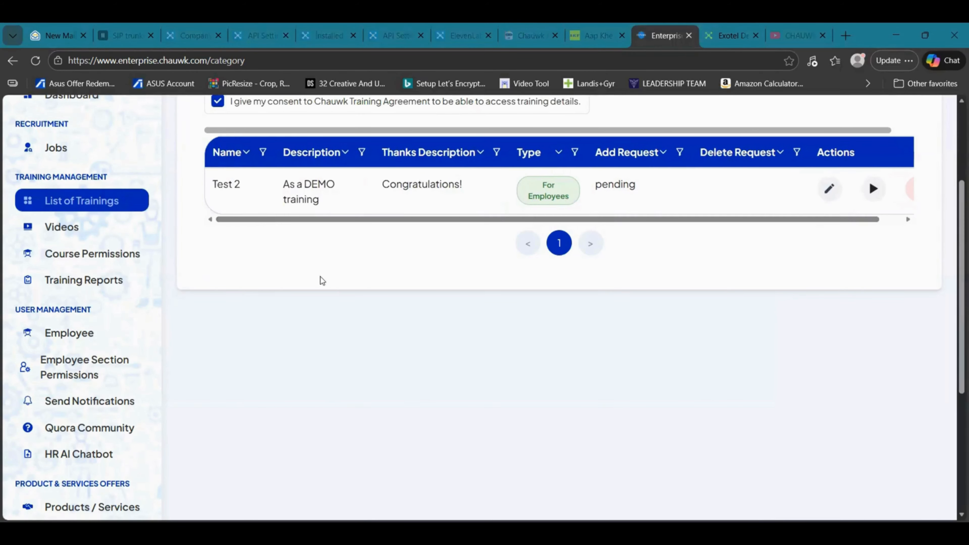
scroll(405, 326, "up", 4)
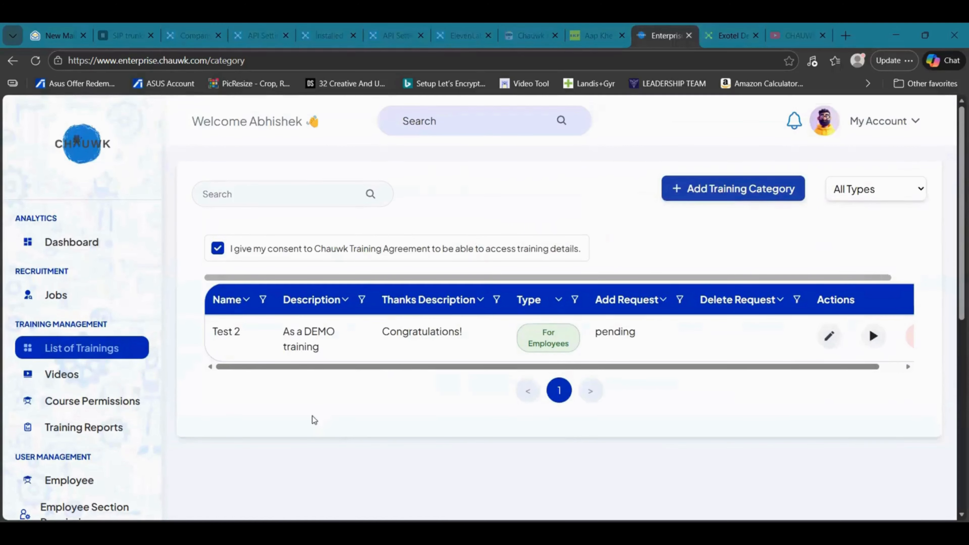
- Go to the training videos section and filter the list to the Test 2 training
left_click(54, 378)
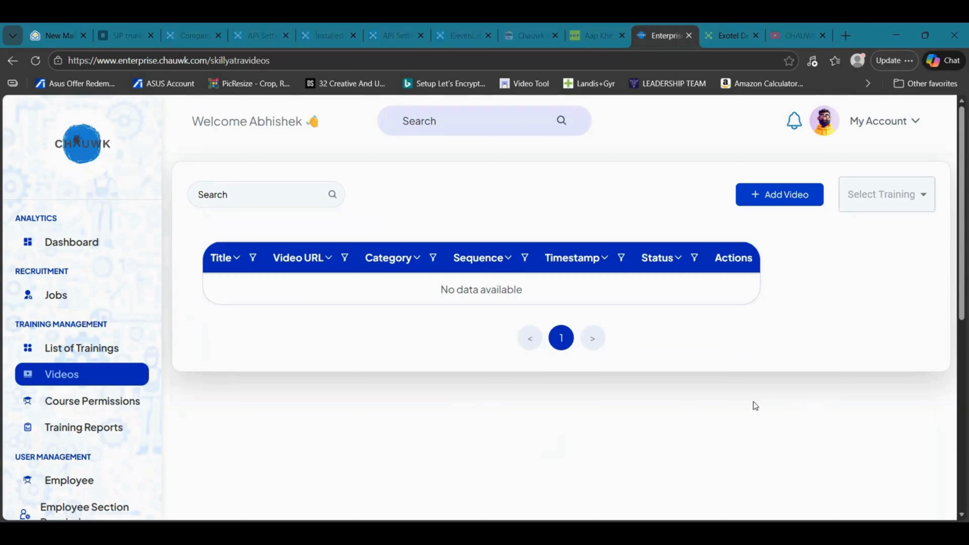
left_click(891, 190)
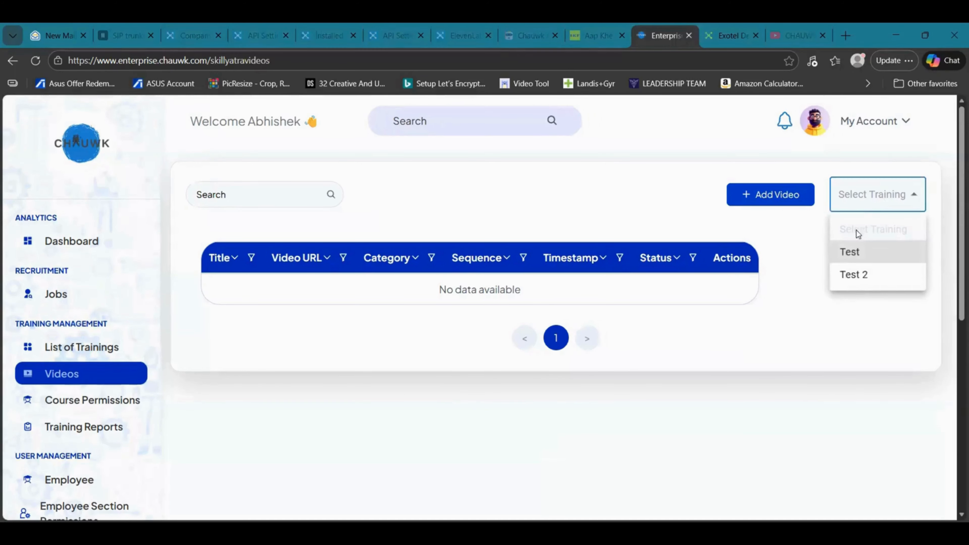
left_click(844, 275)
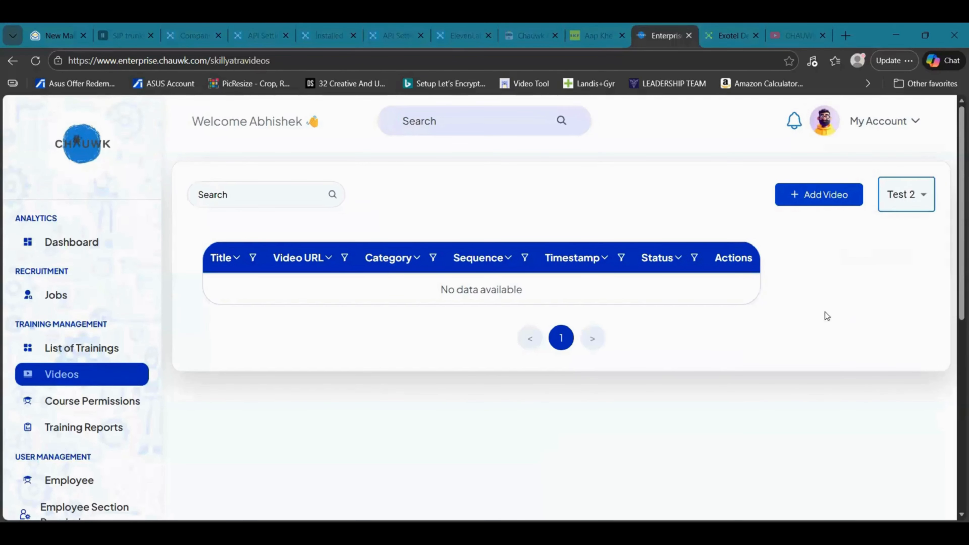
- Start a new video upload for the Test 2 training with sequence 1 and the title "Chauwk 1"
left_click(837, 197)
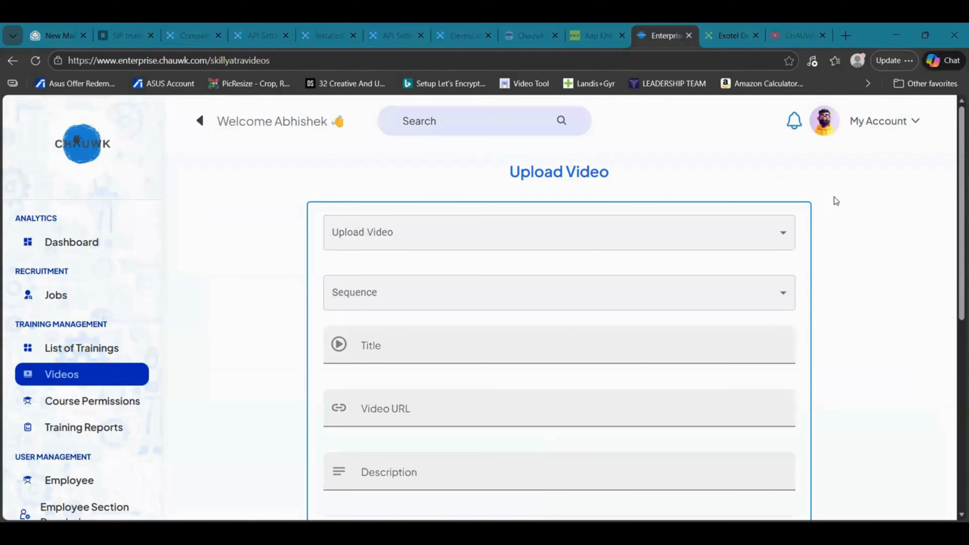
left_click(405, 236)
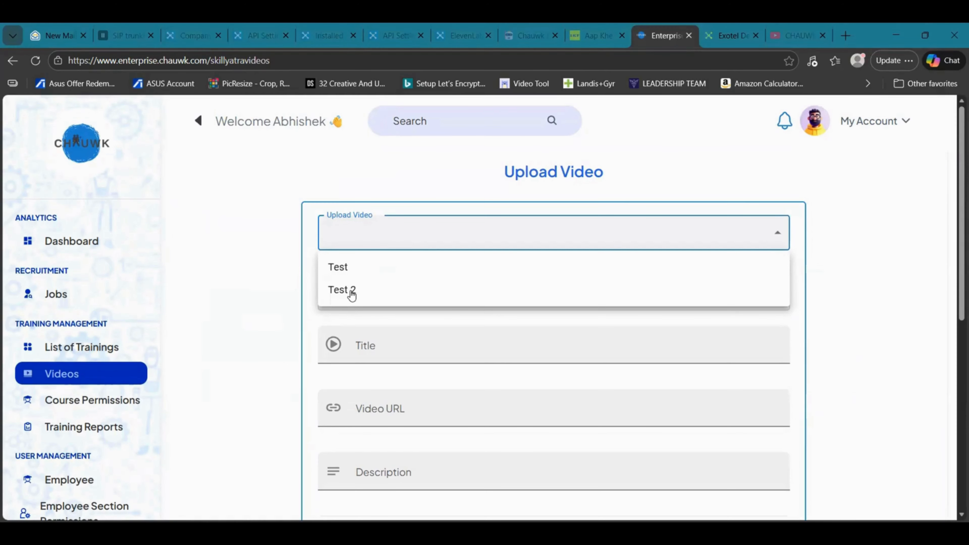
left_click(351, 291)
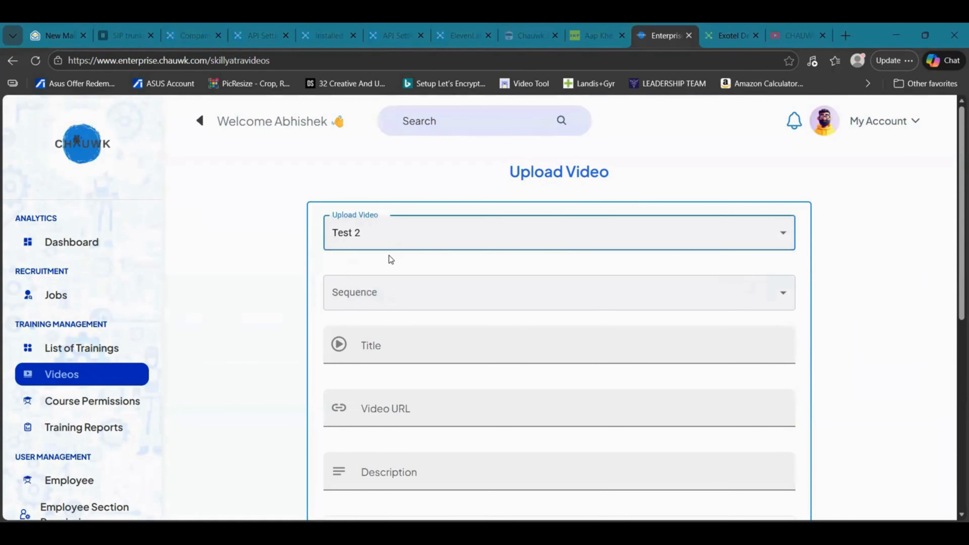
left_click(391, 292)
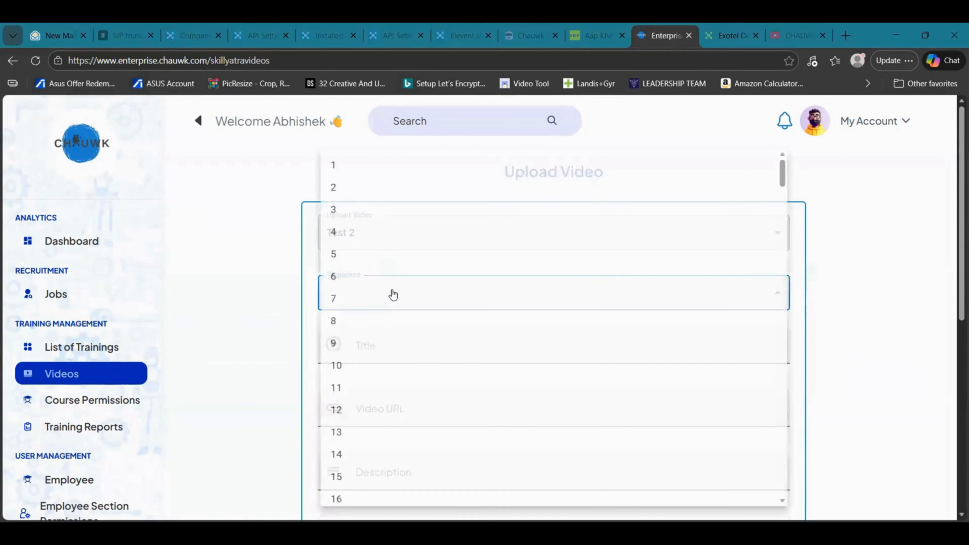
left_click(332, 164)
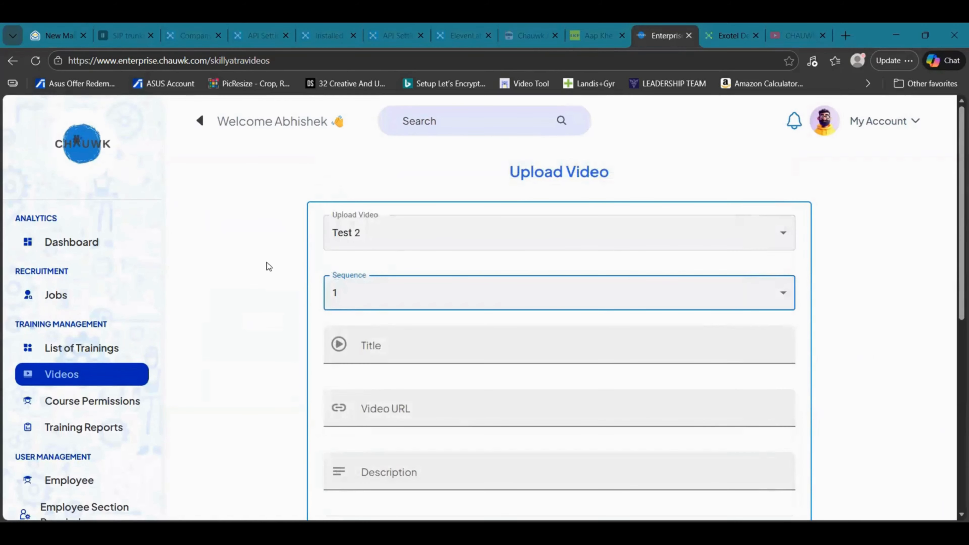
left_click(393, 344)
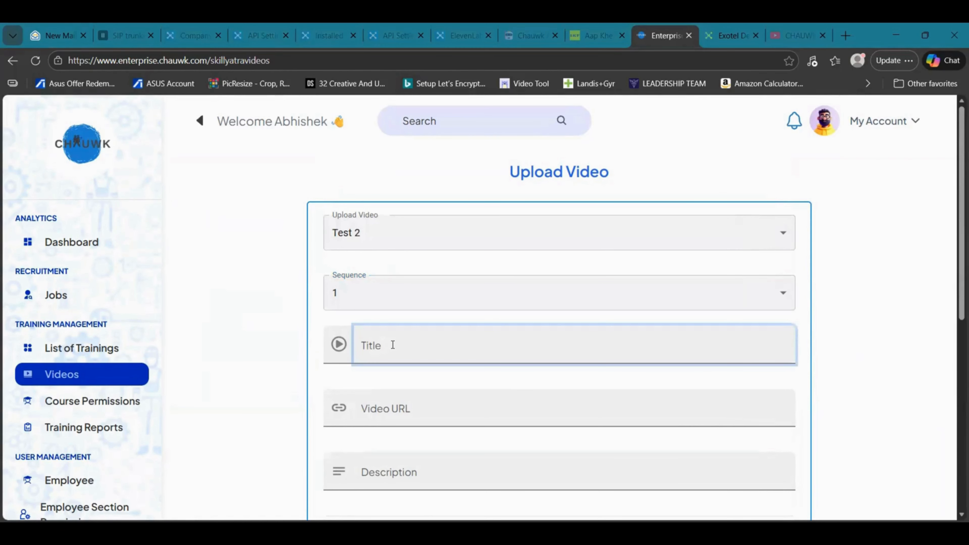
type("Chauwk")
type("1")
- Copy the share link of the CHAUWK ENTERPRISE PORTAL video on YouTube and paste it as the new training video's URL
left_click(404, 416)
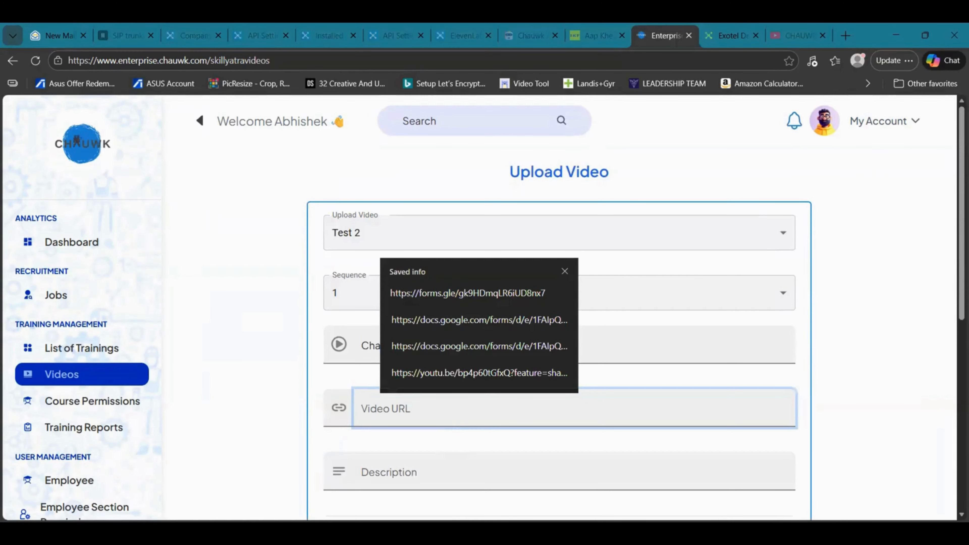
key("alt+Tab")
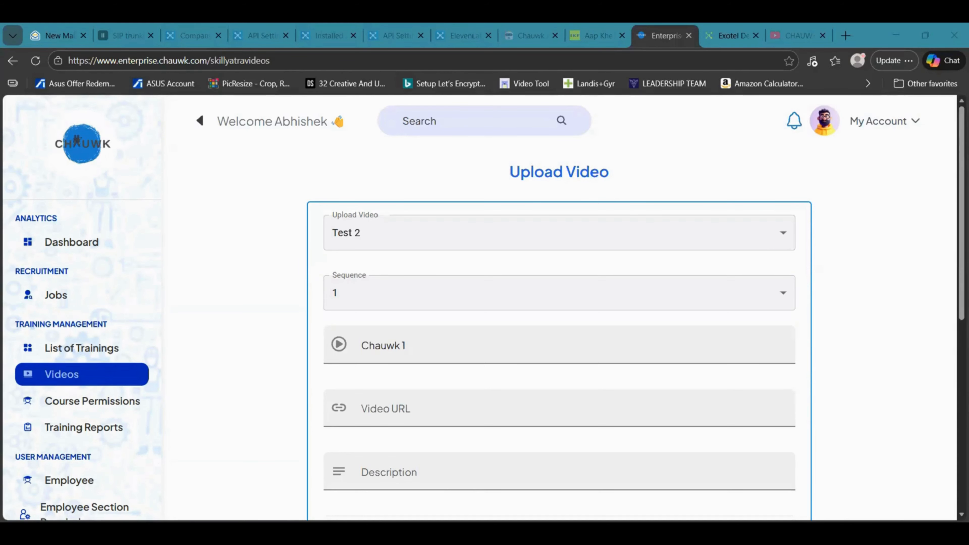
left_click(789, 29)
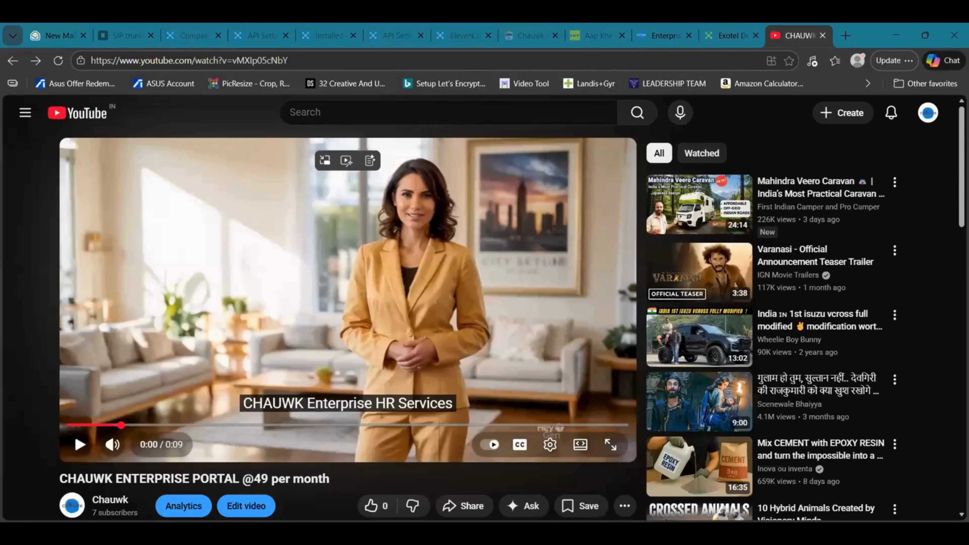
left_click(468, 505)
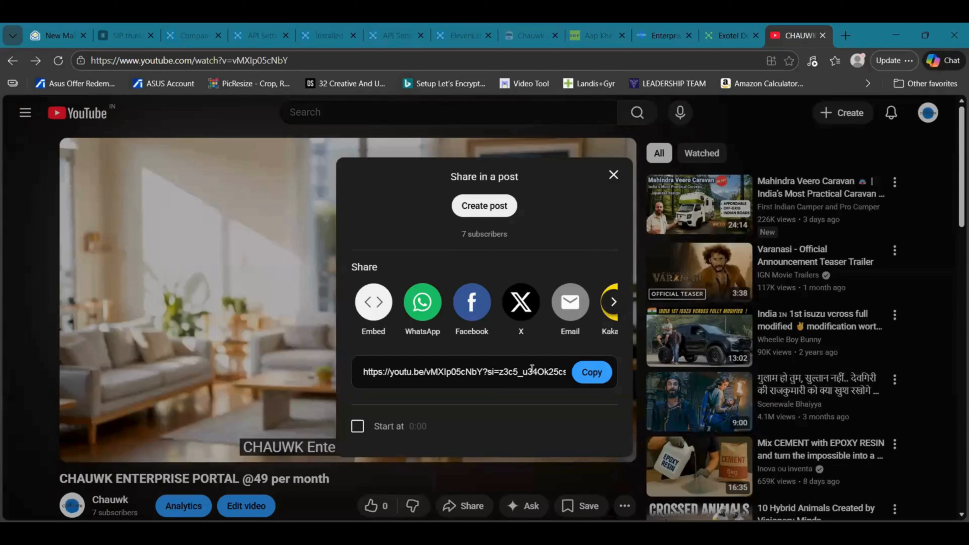
left_click(592, 372)
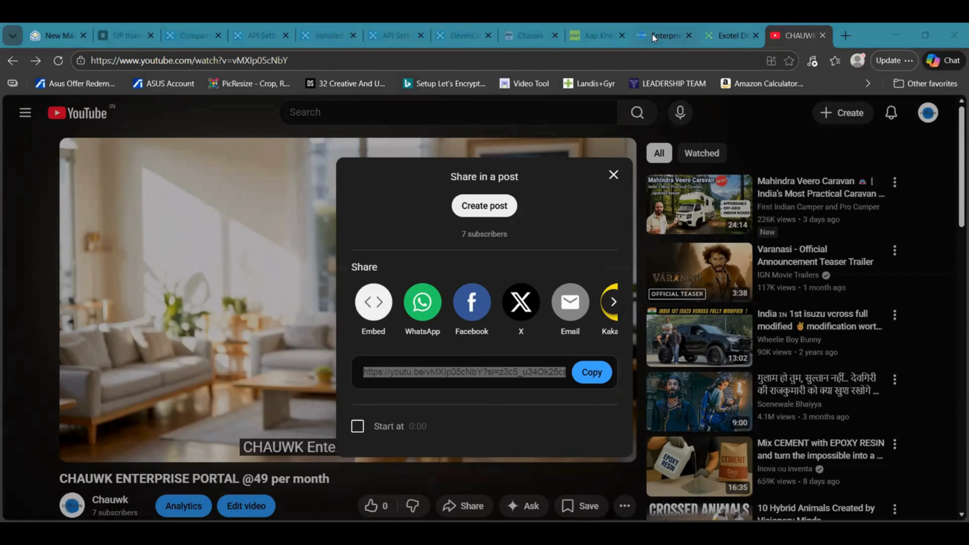
left_click(663, 31)
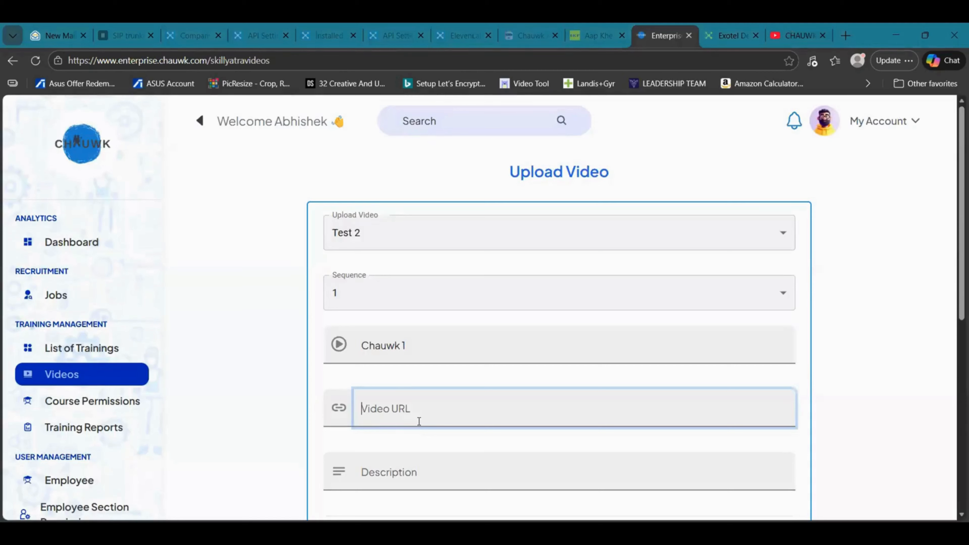
key("ctrl+v")
- Enter "CHAUWK HR services" as the training video's description
left_click(397, 463)
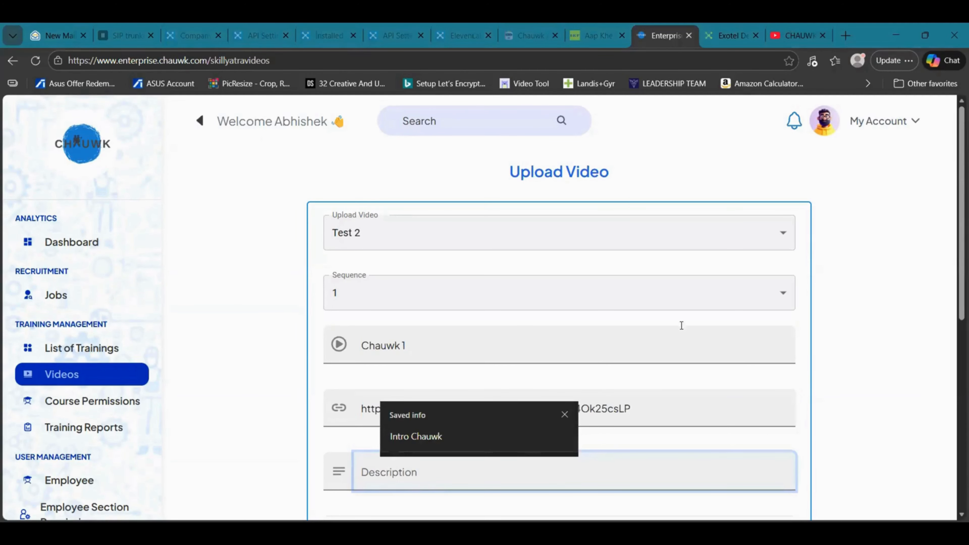
type("C")
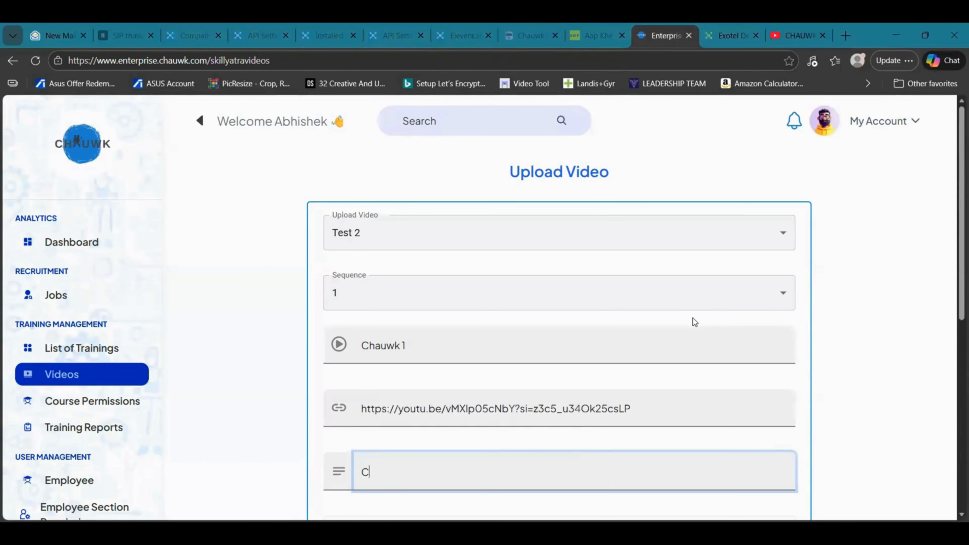
type("HAUWK HR services")
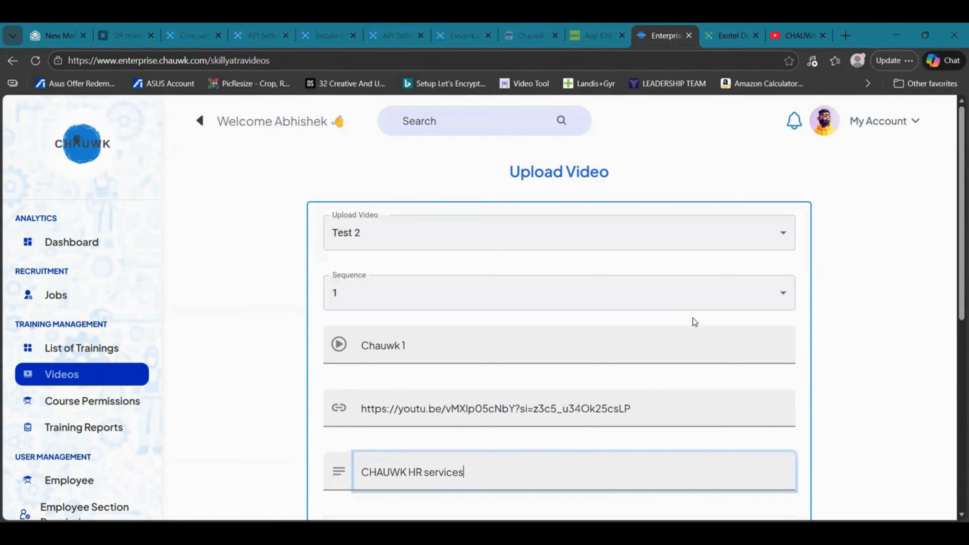
- Attach the App ICON picture as the video's background image and upload the training video
scroll(693, 314, "down", 6)
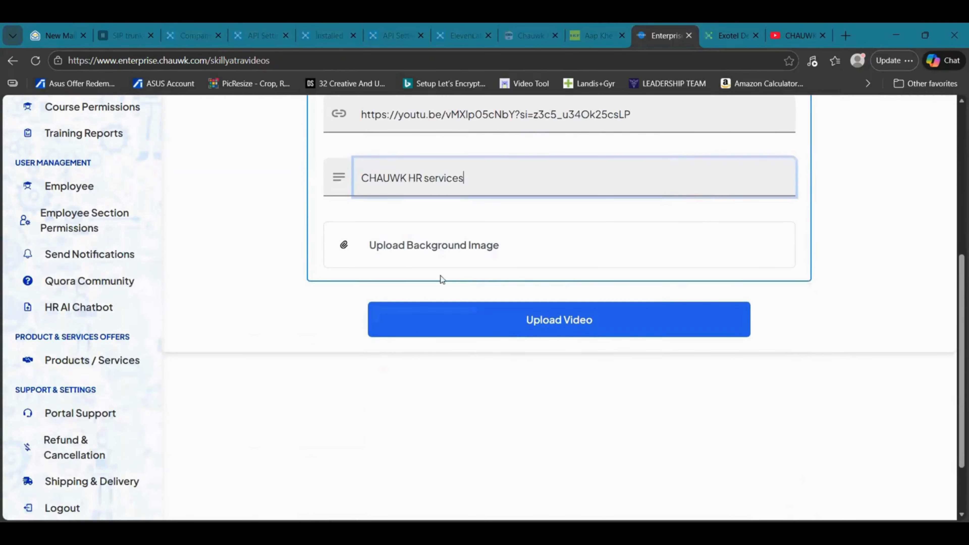
left_click(424, 256)
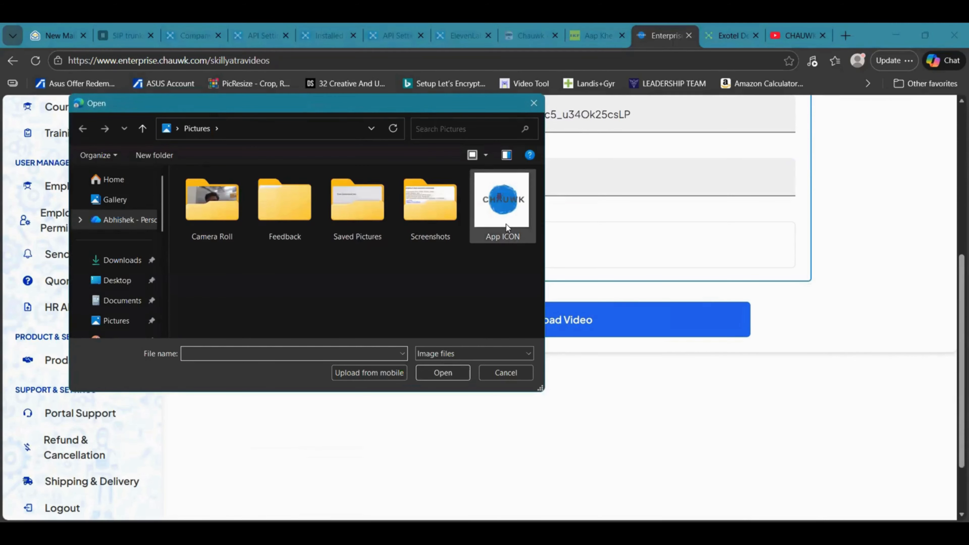
left_click(501, 226)
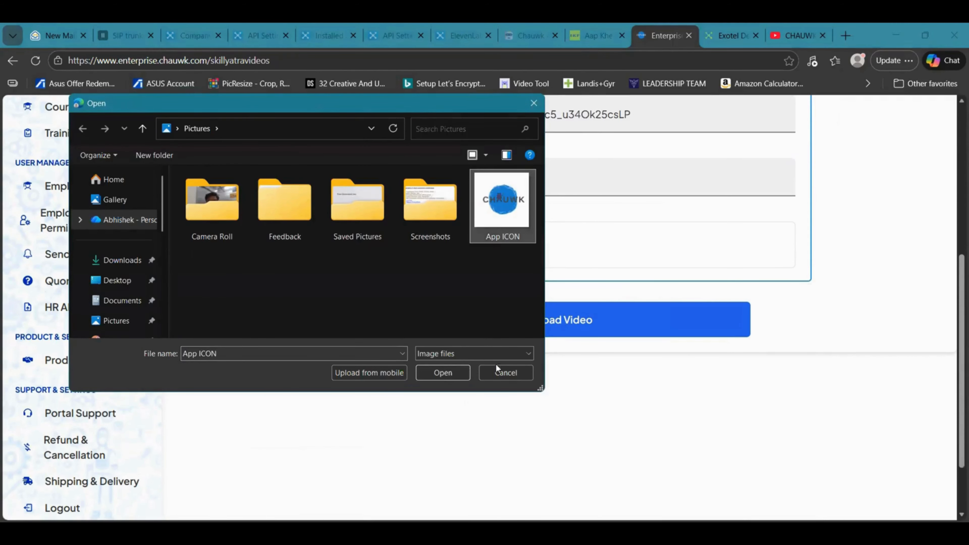
left_click(452, 374)
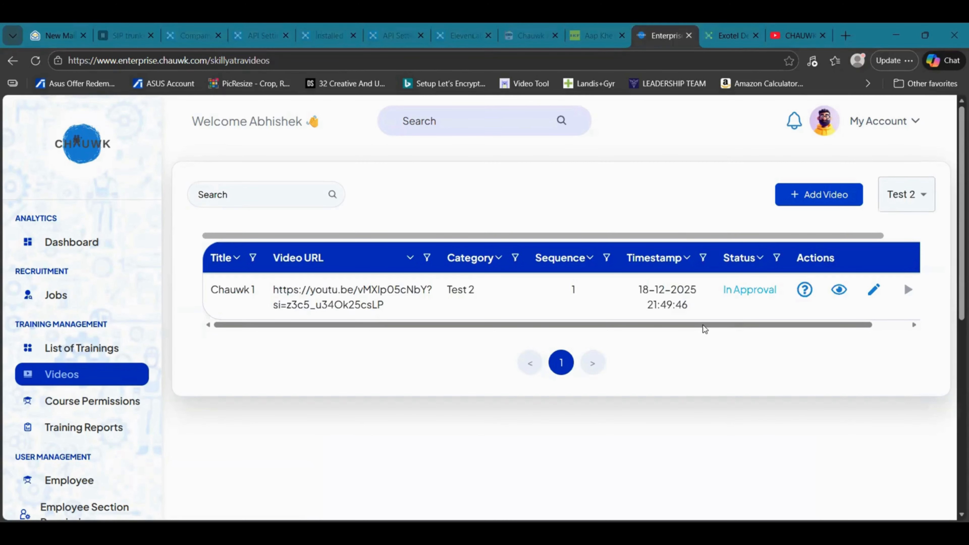
- Open the quiz questions of the Chauwk 1 video and enter the question "What is this video about ?"
left_click_drag(702, 324, 780, 327)
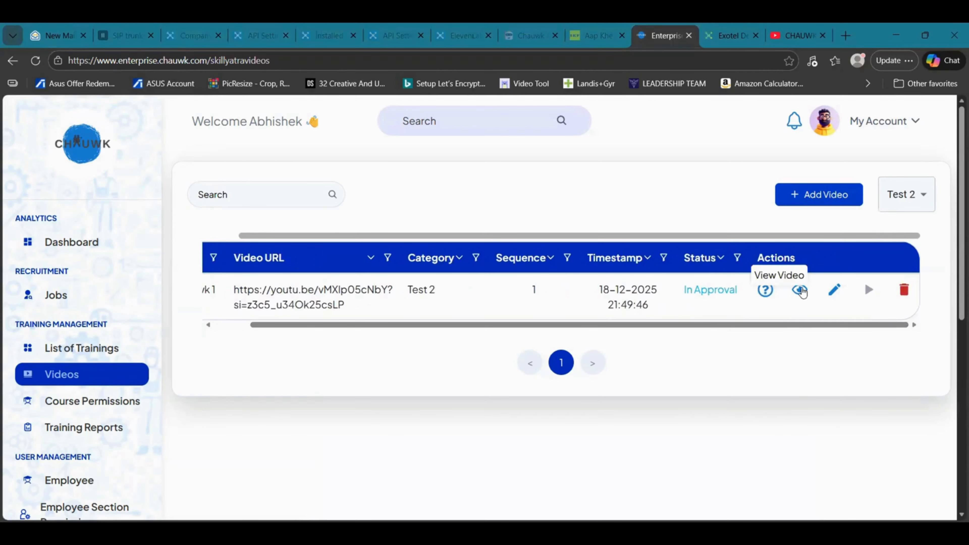
left_click(765, 292)
left_click(225, 172)
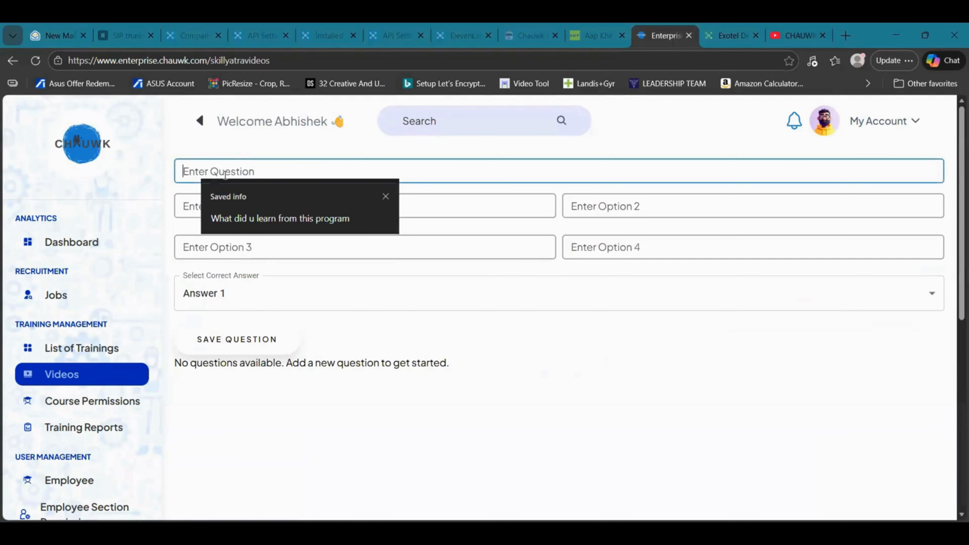
key("Down")
type("What is")
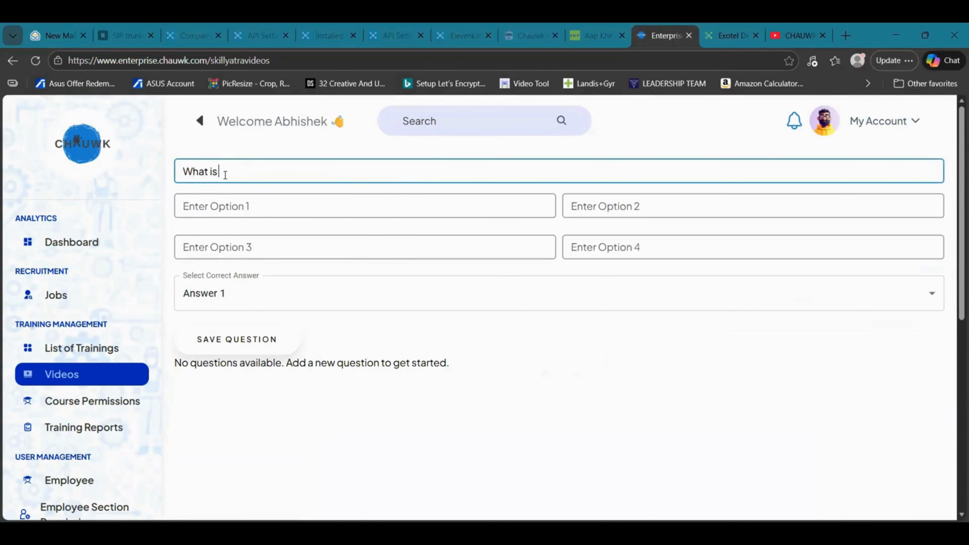
type(" this video about")
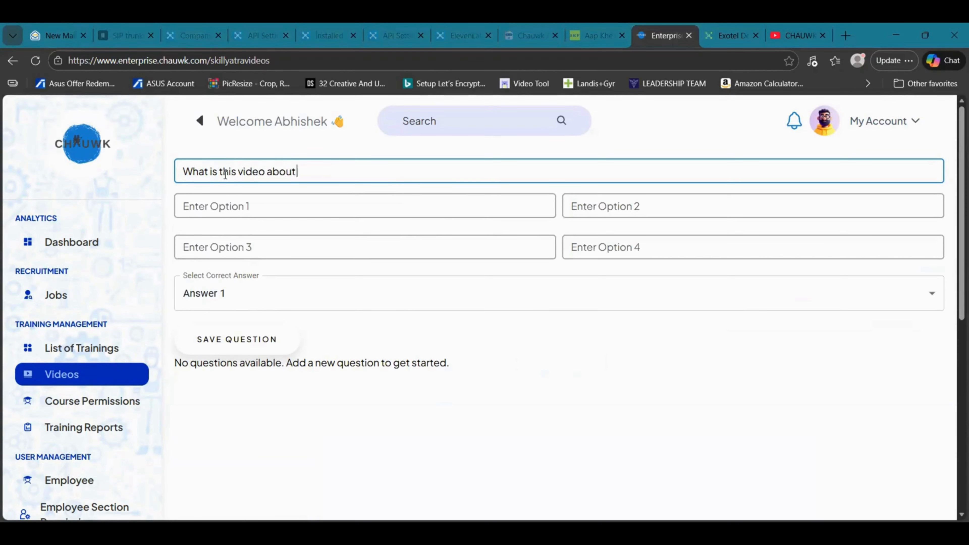
type(" ?")
- Enter "HR services" as option 1 and "Sports" as option 3 of the question
left_click(221, 210)
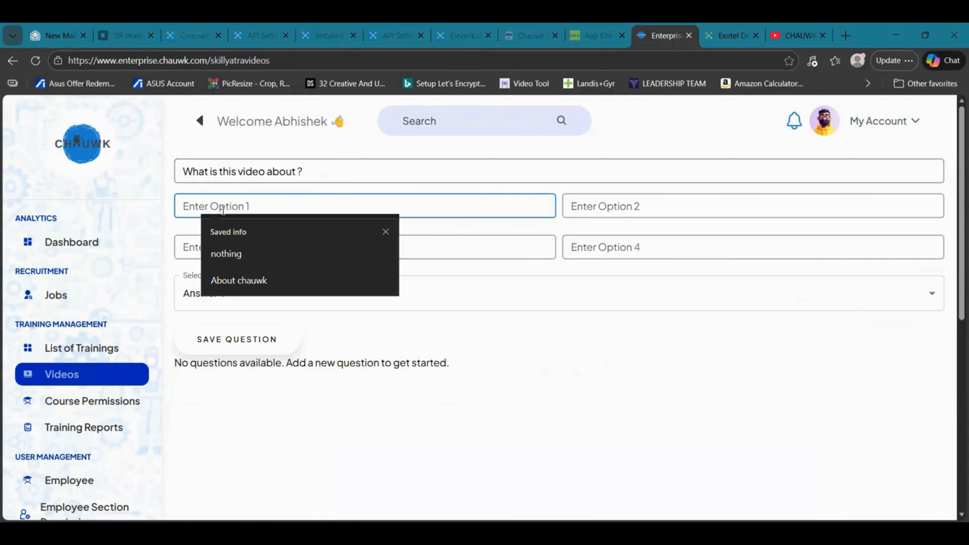
type("Train")
key("BackSpace")
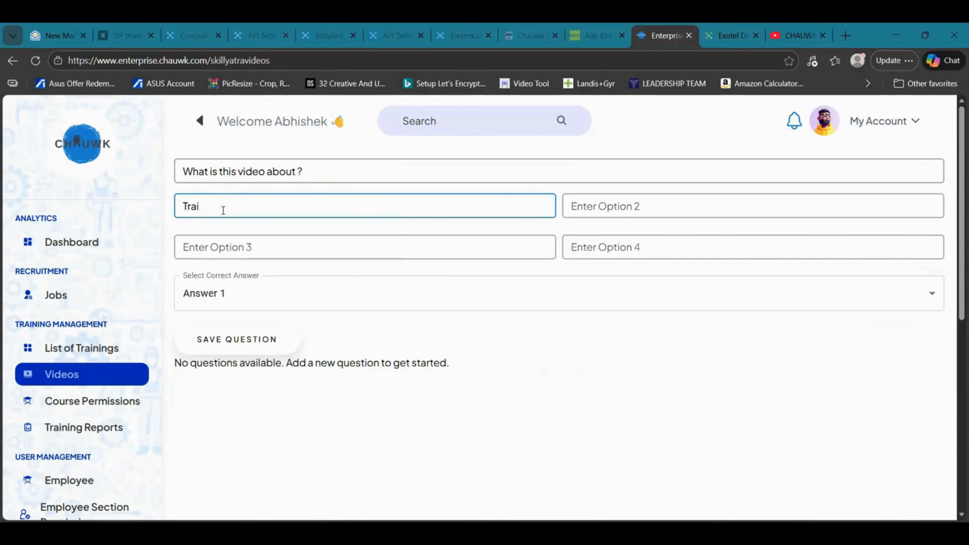
key("BackSpace")
key("BackSpace")
key("BackSpace")
key("BackSpace")
type("HR services")
left_click(222, 247)
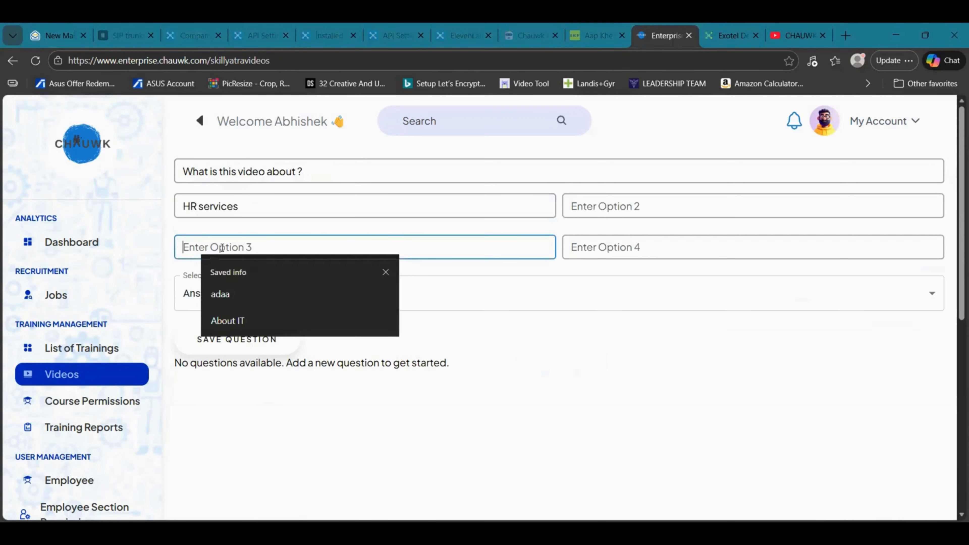
type("Sports")
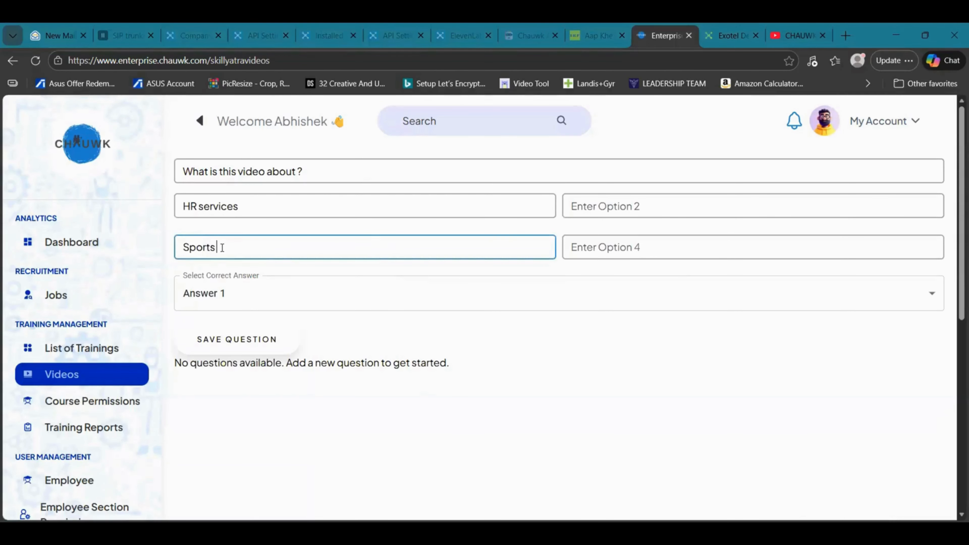
- Enter "Finance" as option 2 and "Operations" as option 4, and save the question with Answer 1 as correct
left_click(625, 207)
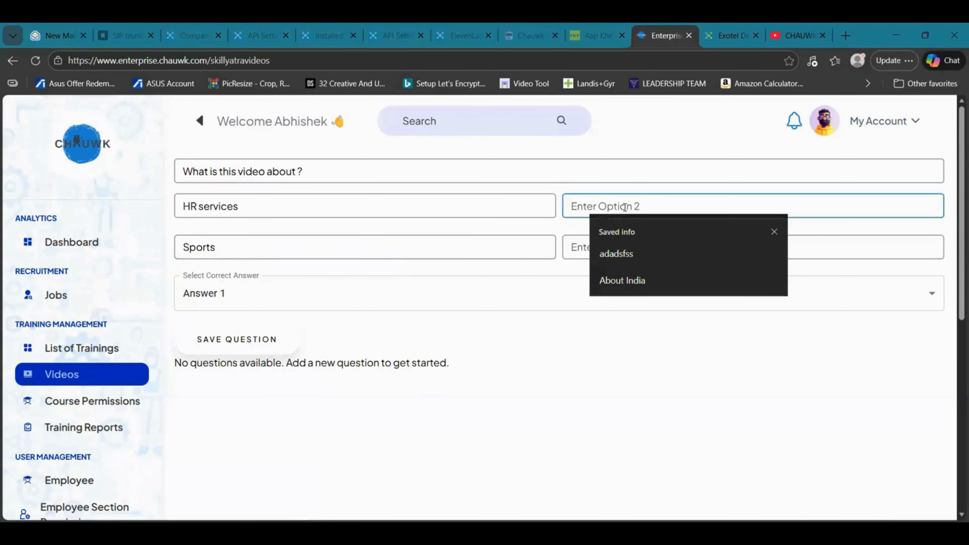
type("Finance")
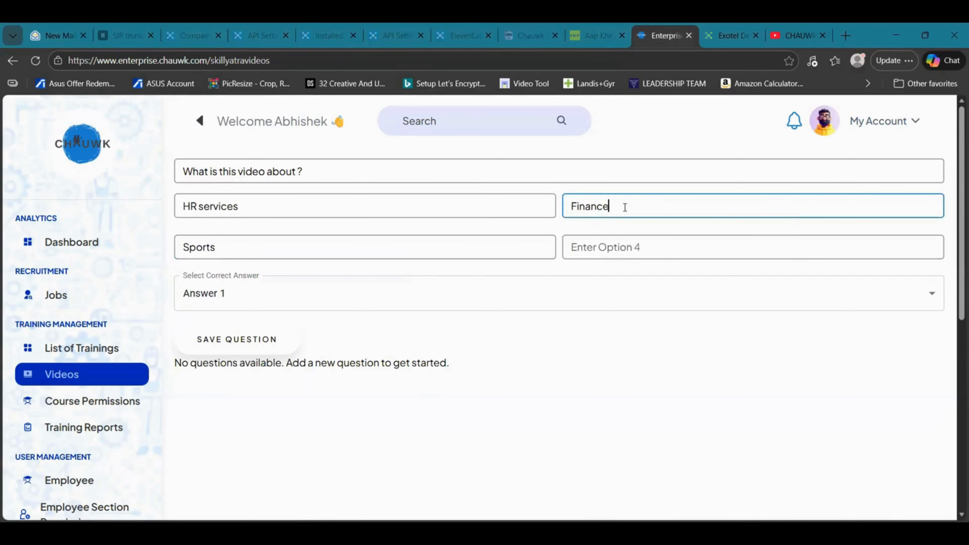
left_click(608, 247)
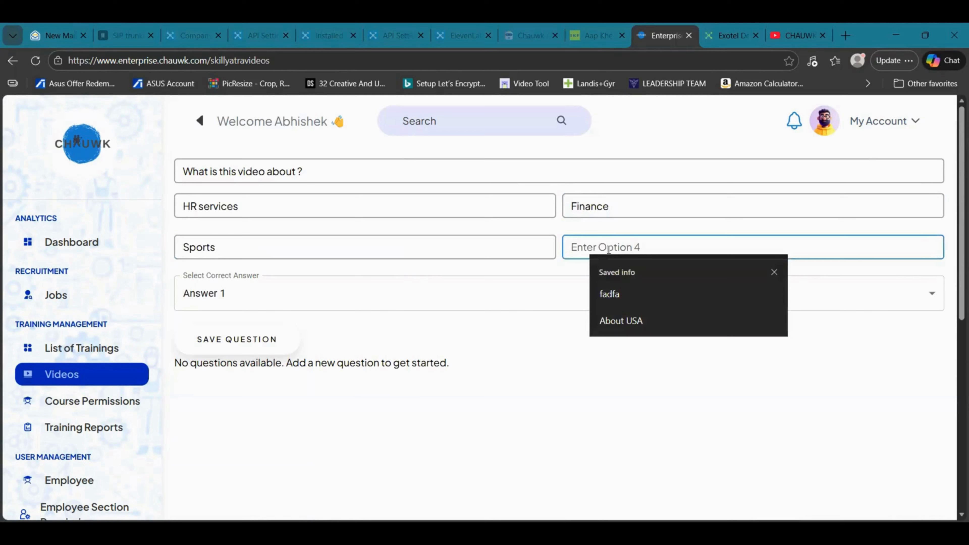
type("Ope")
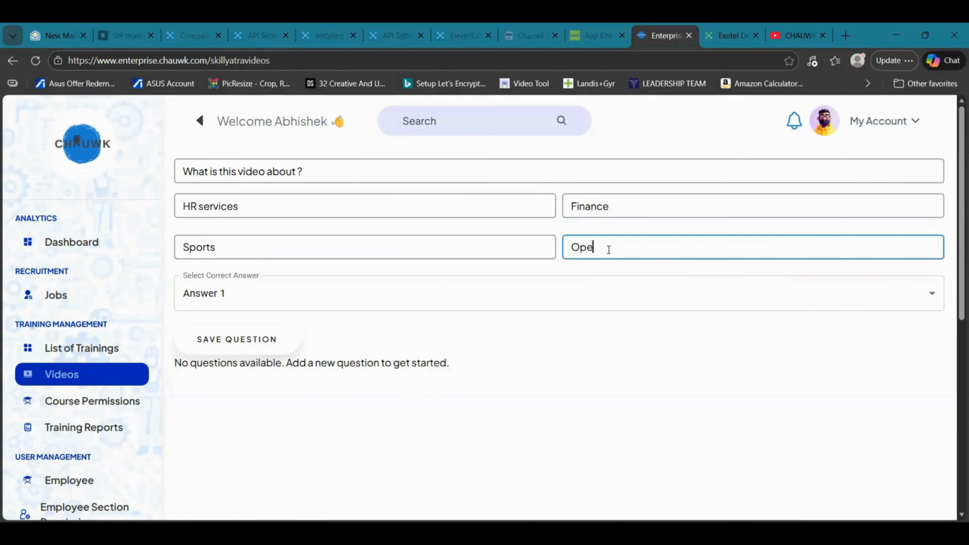
type("rations")
left_click(225, 300)
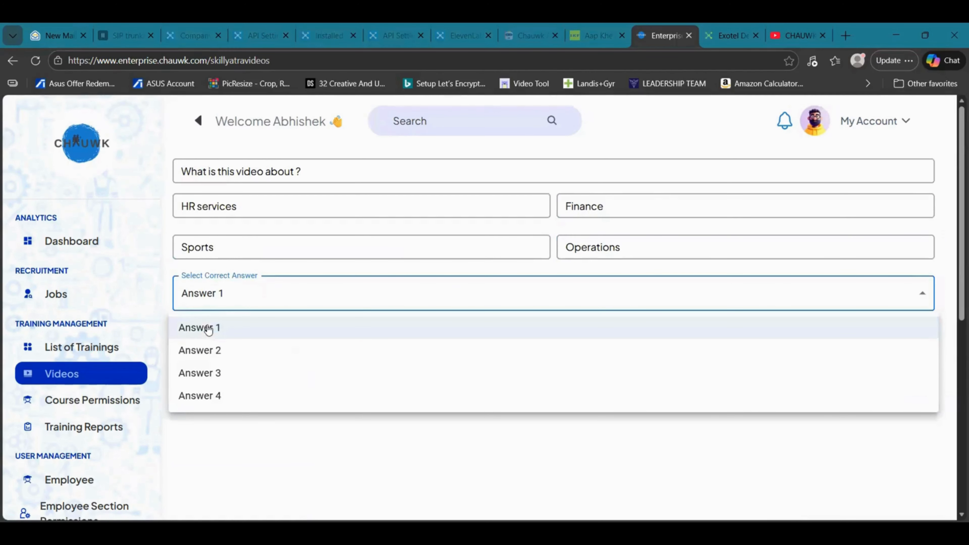
left_click(208, 328)
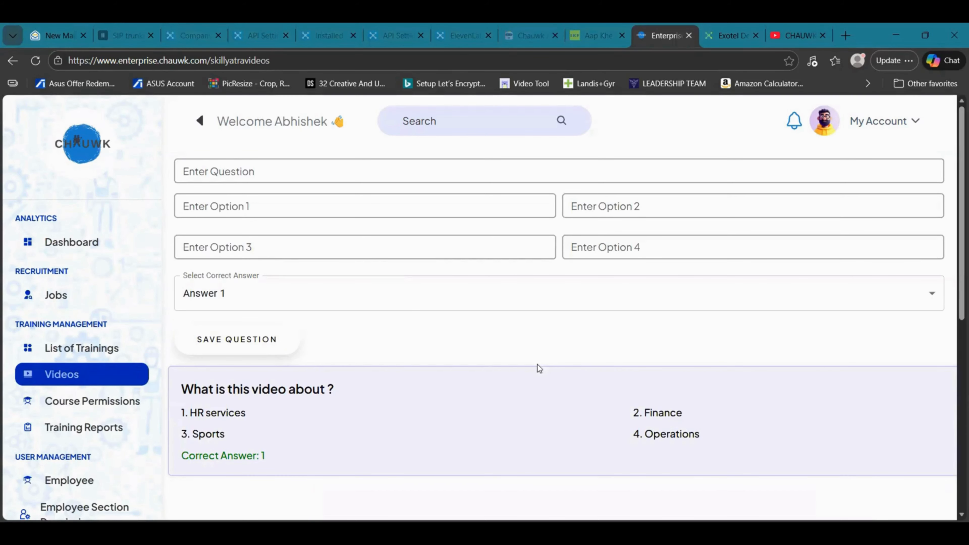
- Look through the course permissions and training reports, then review the list of trainings
left_click(122, 402)
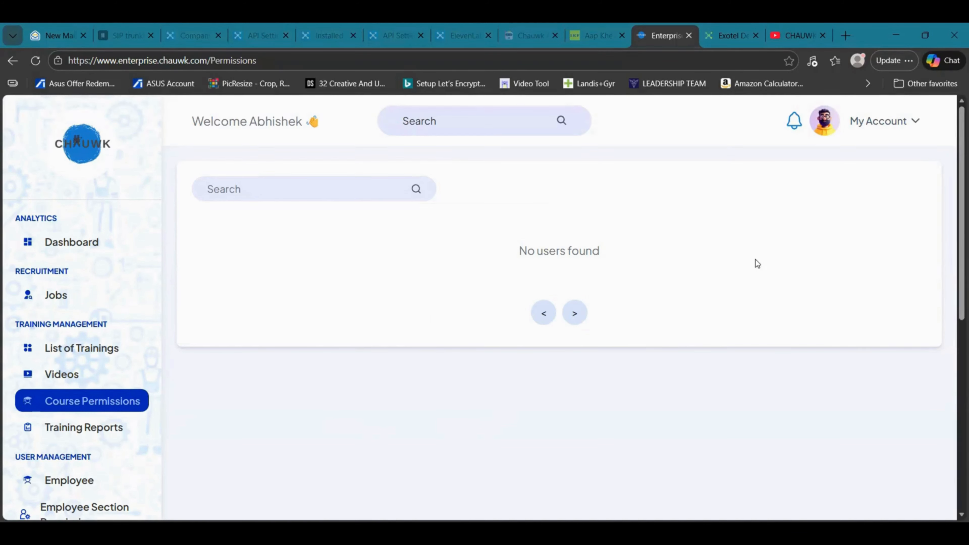
left_click(81, 428)
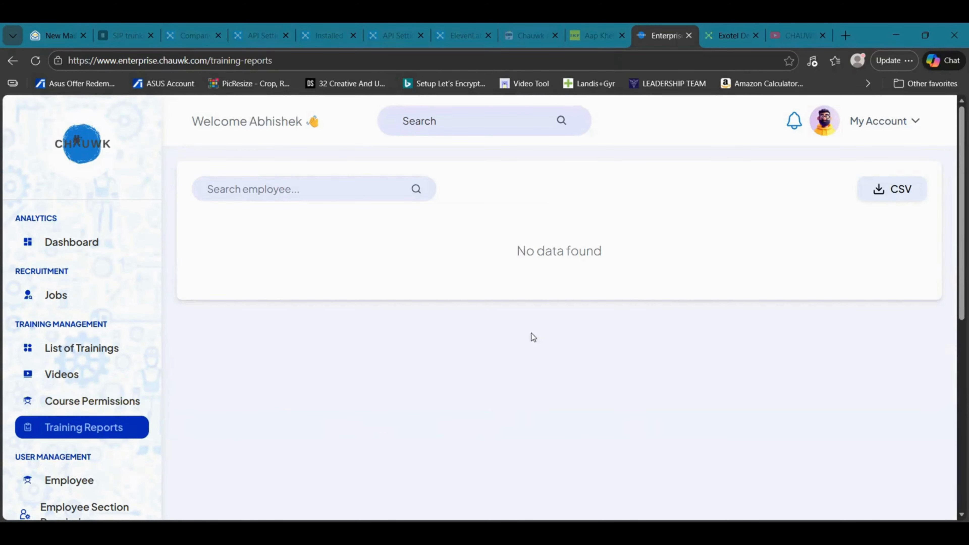
left_click(98, 352)
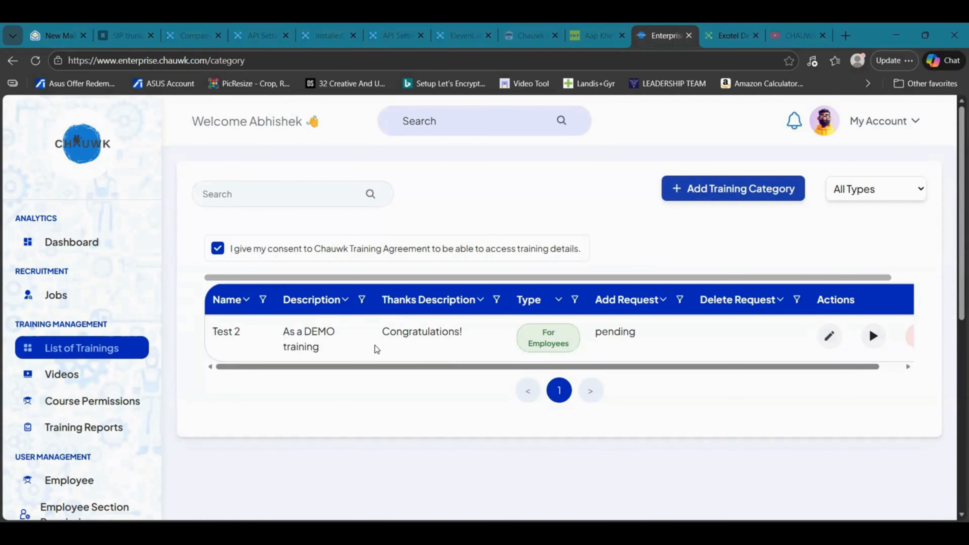
- Go to the portal support page and open a blank form for a new support request
scroll(130, 355, "down", 6)
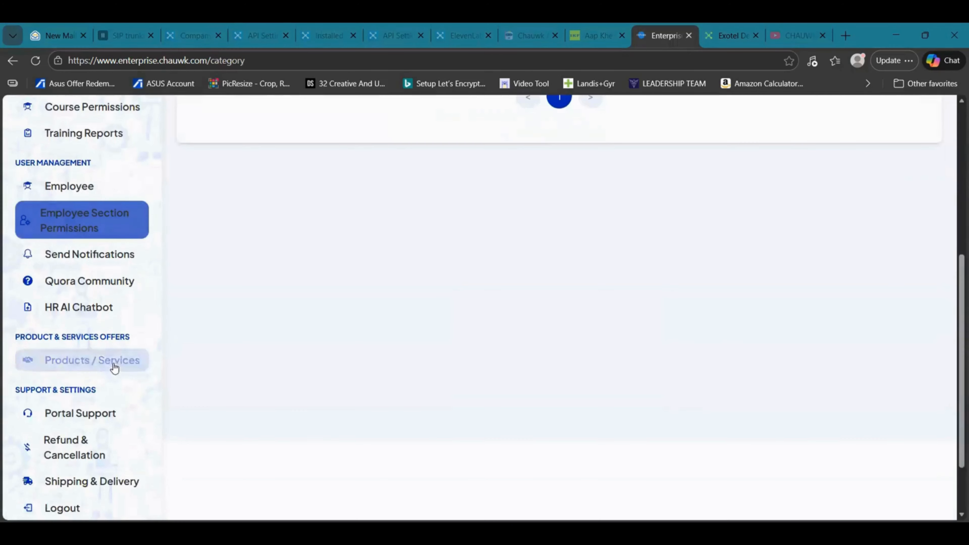
left_click(83, 418)
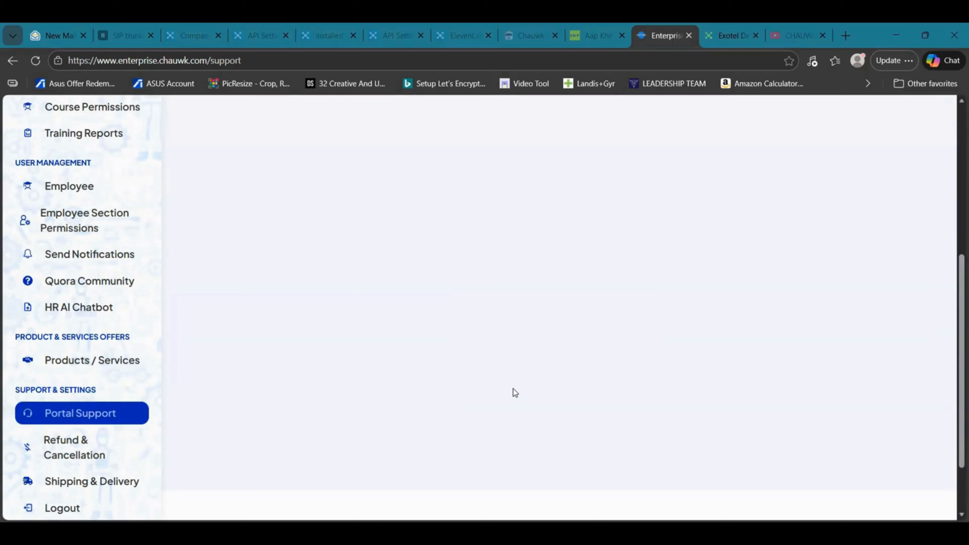
left_click(717, 234)
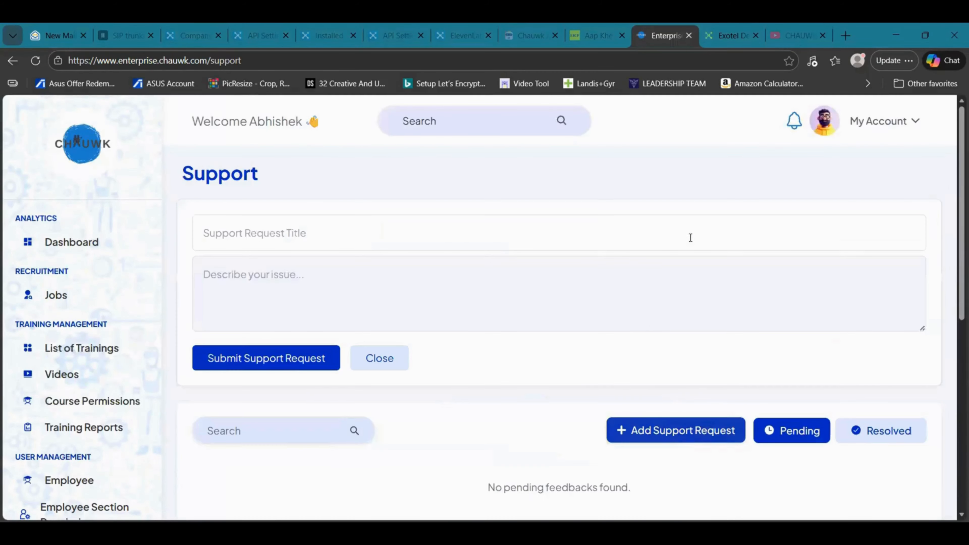